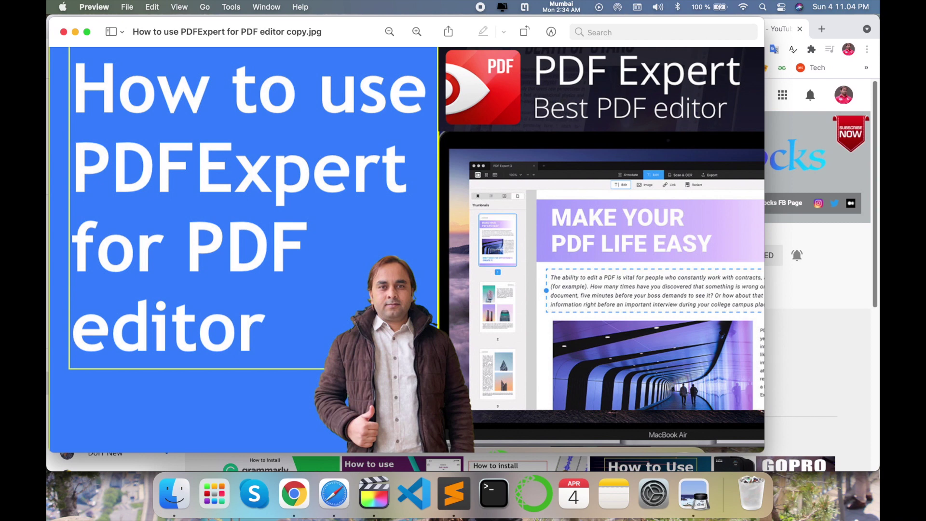
- Search Google for PDFExpert in a new Chrome tab and open pdfexpert.com
click(867, 419)
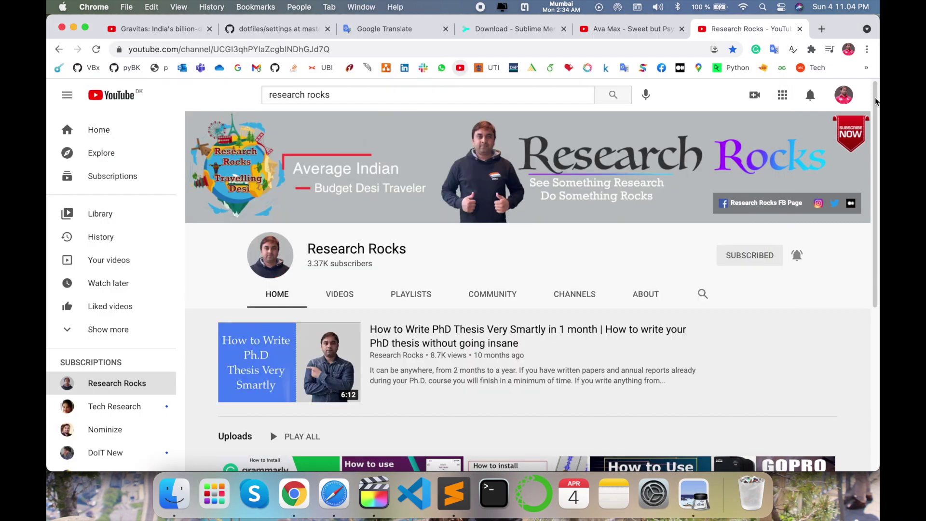
click(822, 29)
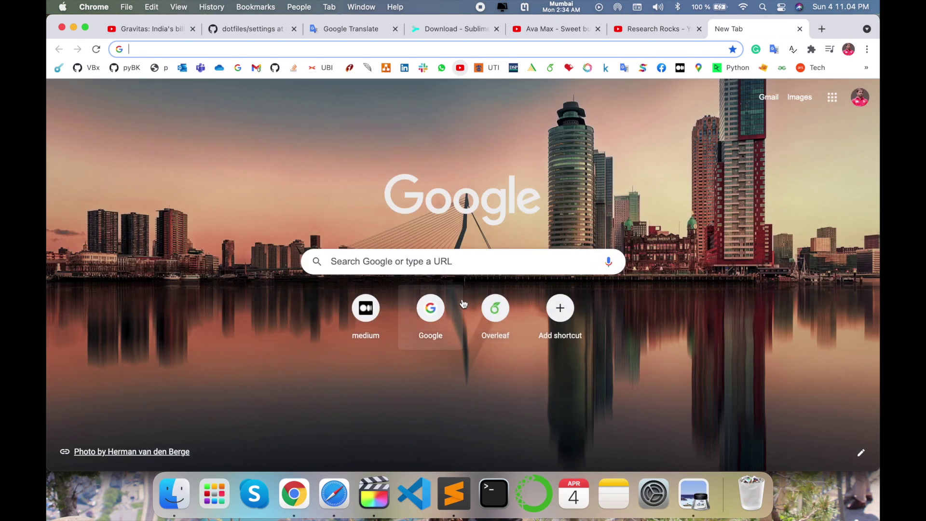
click(436, 314)
text(PDFExpert)
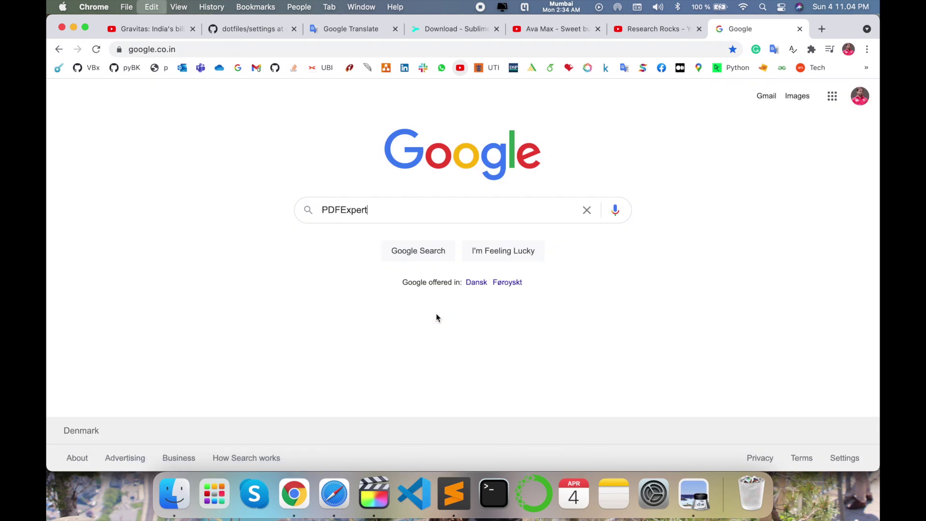
key(Return)
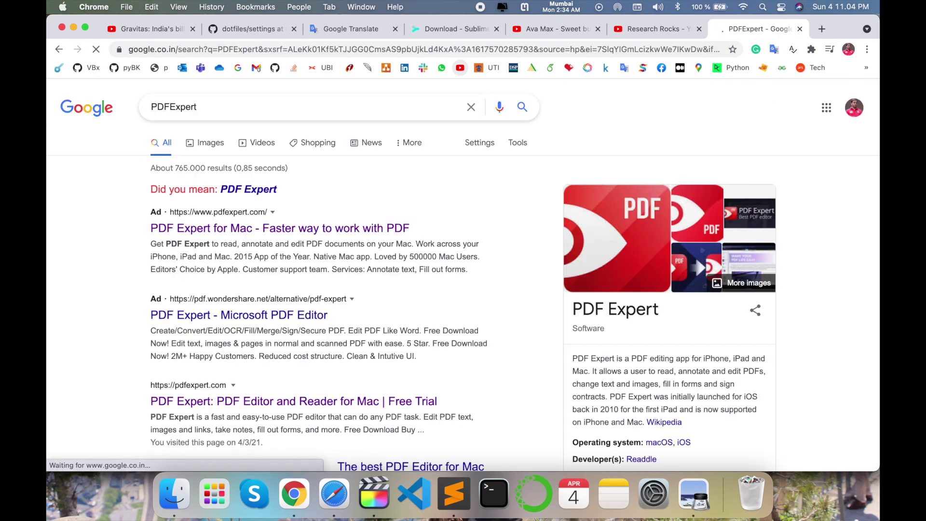
scroll(198, 288, down, 5)
click(242, 287)
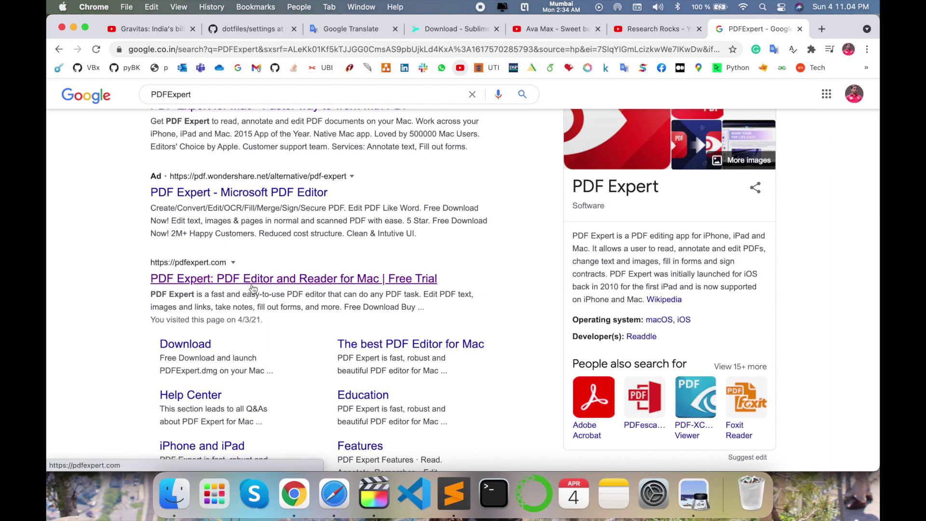
scroll(253, 289, down, 2)
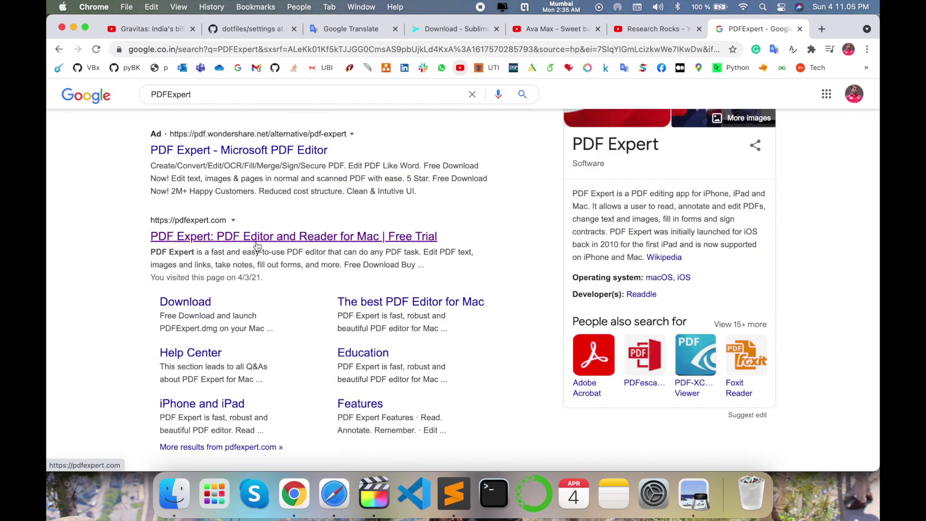
click(257, 244)
- Download the PDF Expert installer and launch PDF Expert Installer.app from the zip
click(150, 393)
click(130, 446)
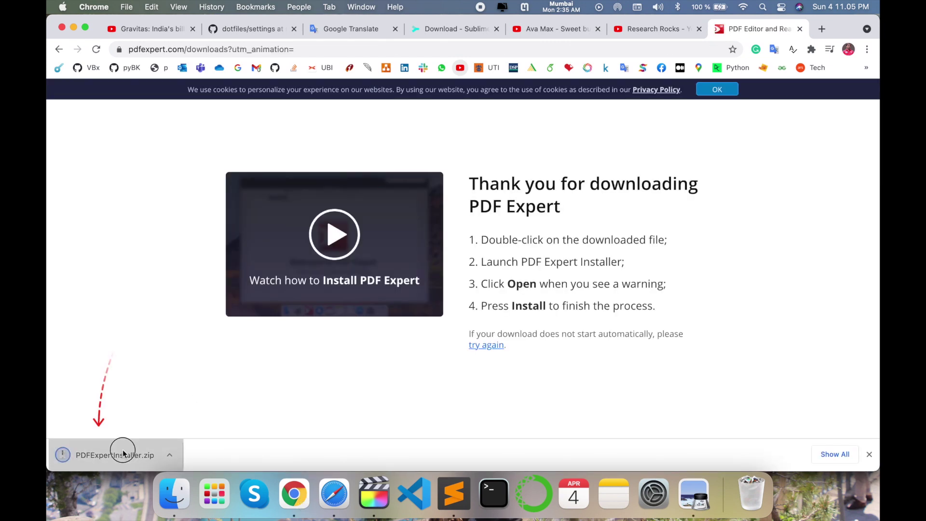
double_click(246, 189)
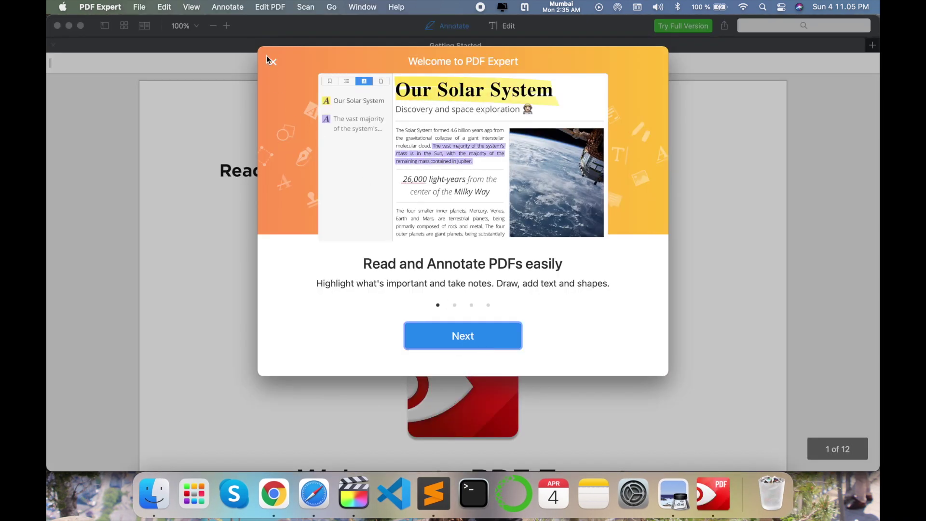
- Dismiss the welcome tour and scroll through the Getting Started guide
click(273, 62)
scroll(456, 307, down, 15)
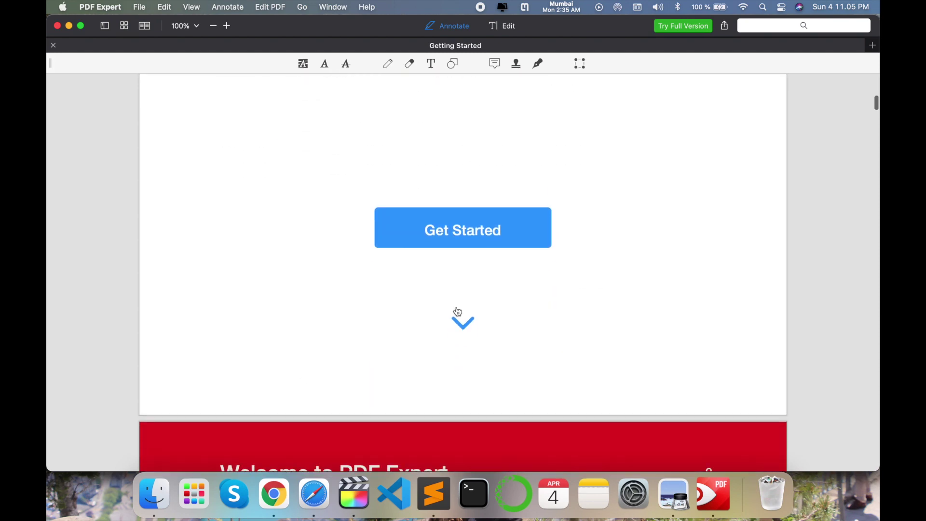
scroll(456, 306, down, 20)
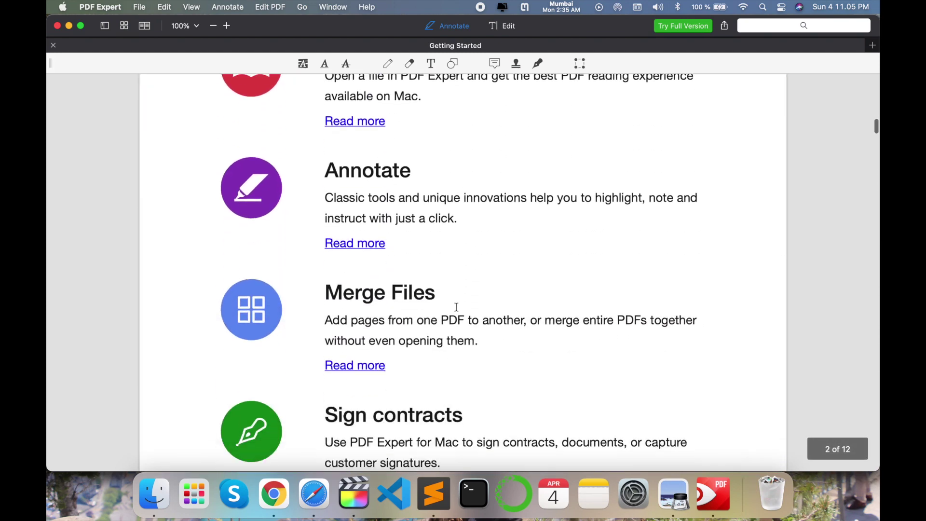
scroll(456, 310, up, 20)
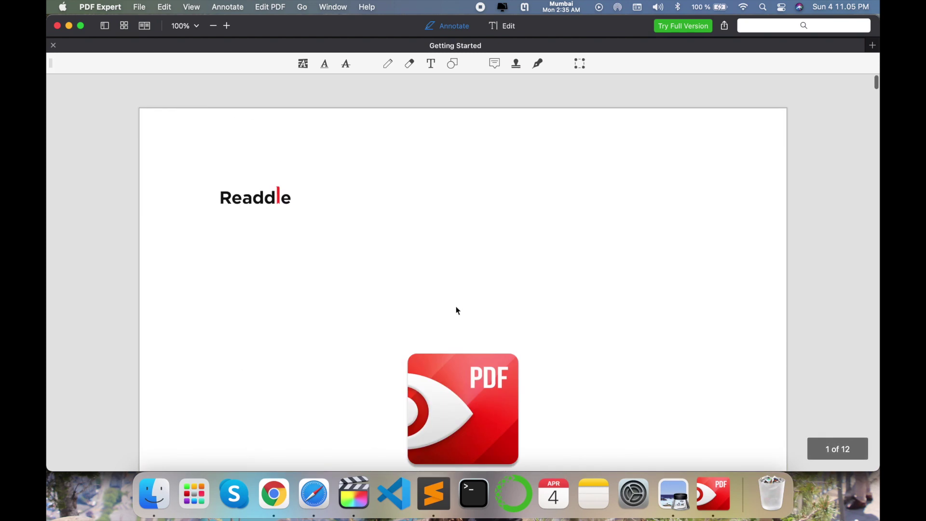
- Open List of Publications.pdf from the Desktop with PDF Expert
click(151, 504)
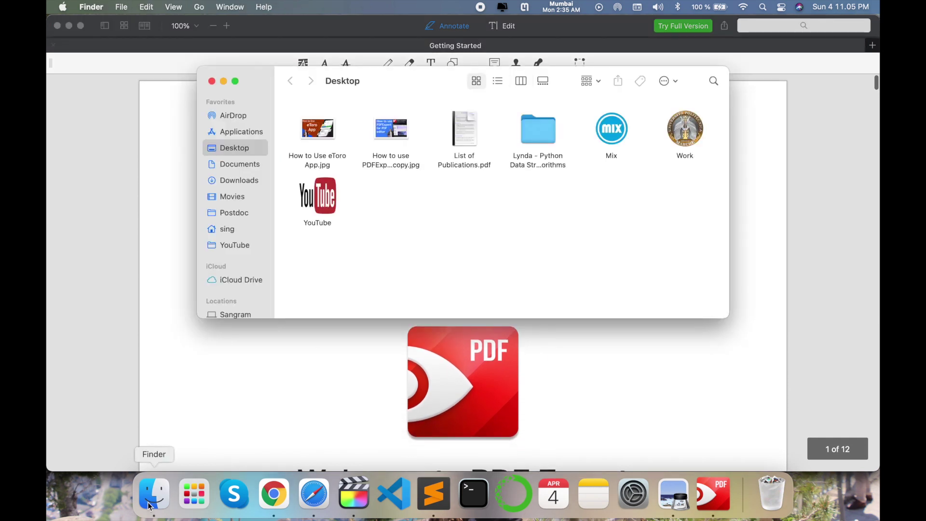
click(462, 130)
right_click(462, 130)
mouse_move(555, 144)
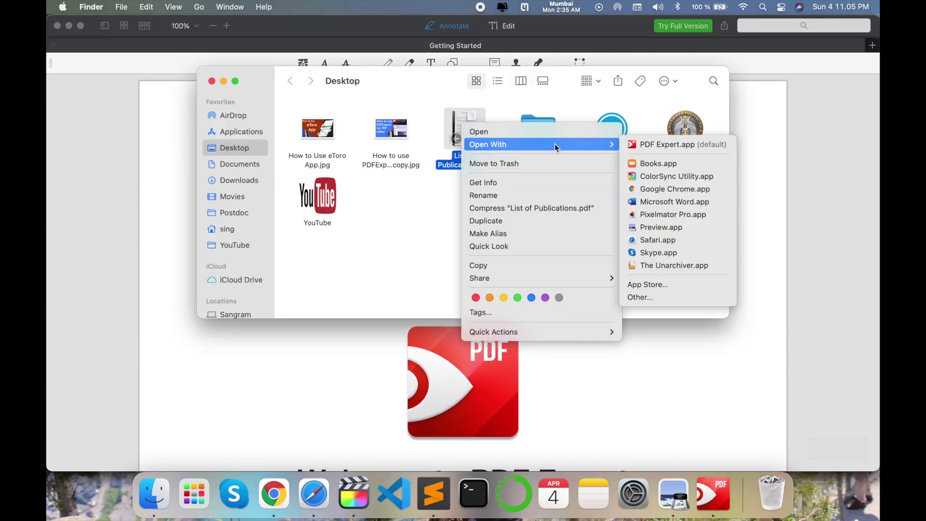
click(664, 146)
- Select the List of Publications title and try the highlight tool on it
scroll(407, 207, down, 15)
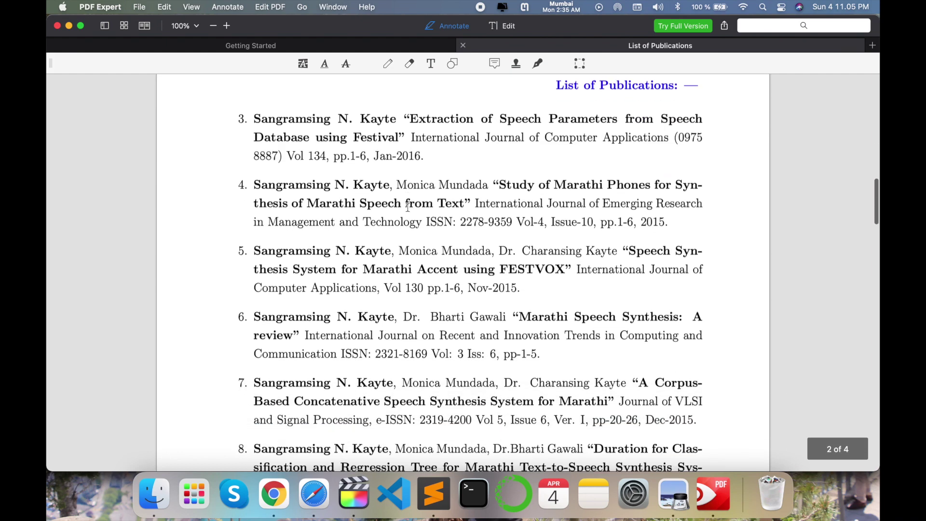
scroll(407, 208, up, 15)
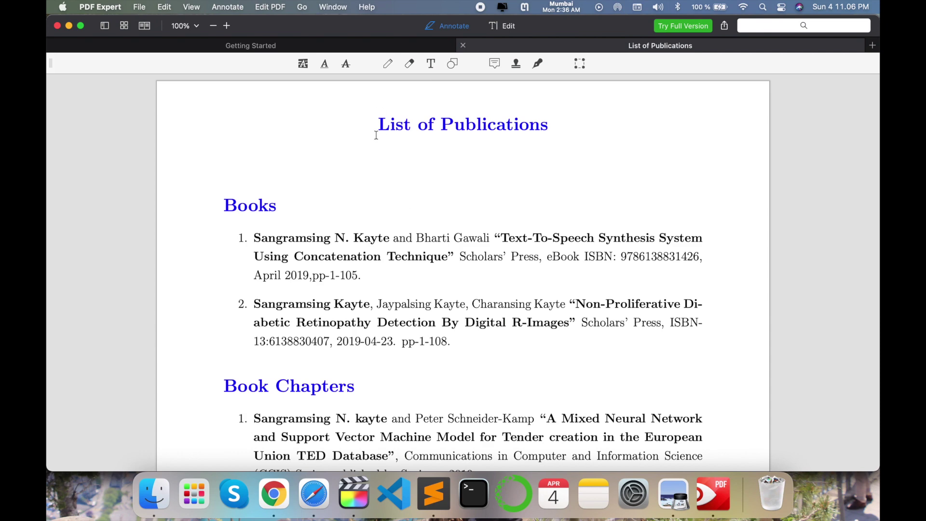
drag(376, 136, 571, 124)
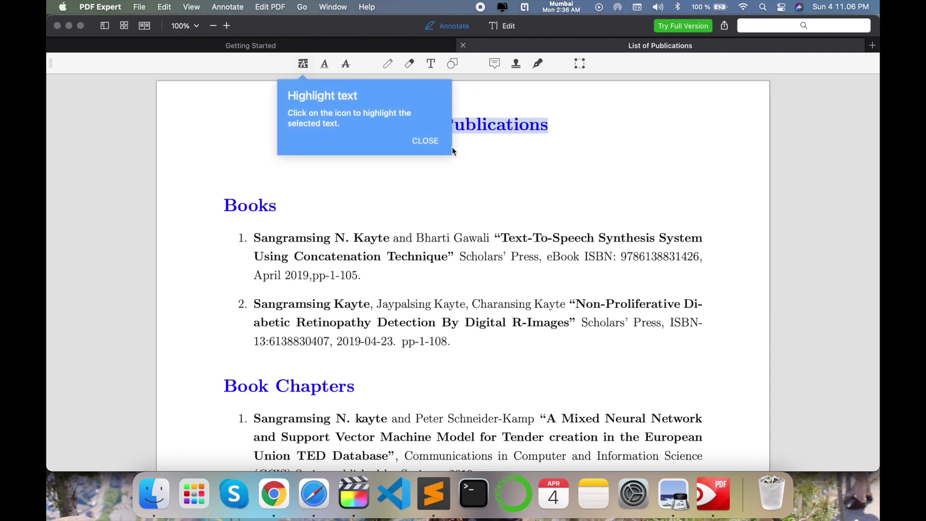
click(423, 141)
click(303, 64)
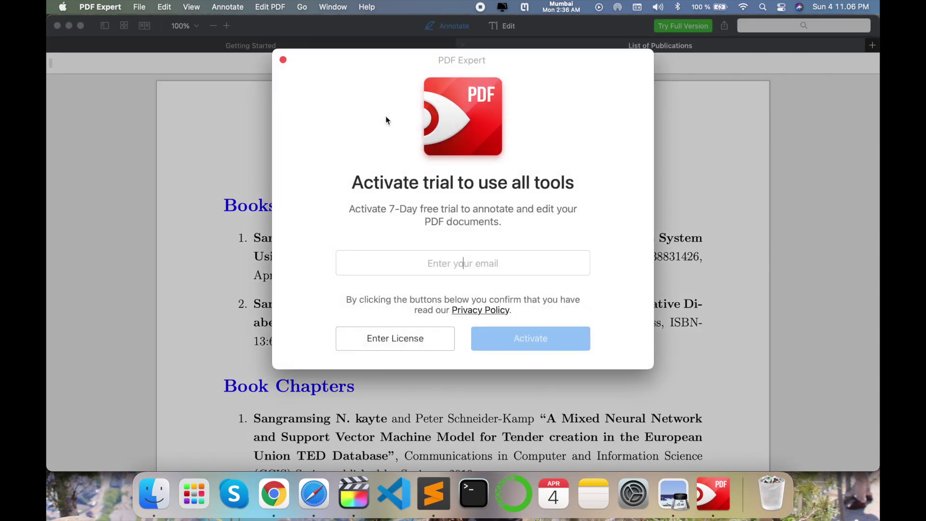
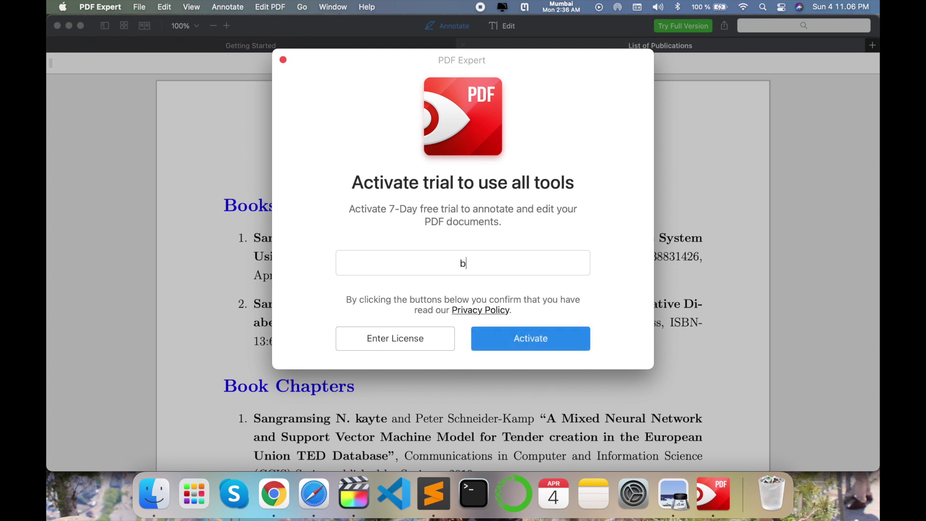
- Activate the 7-day free trial by entering an e-mail address
key(Return)
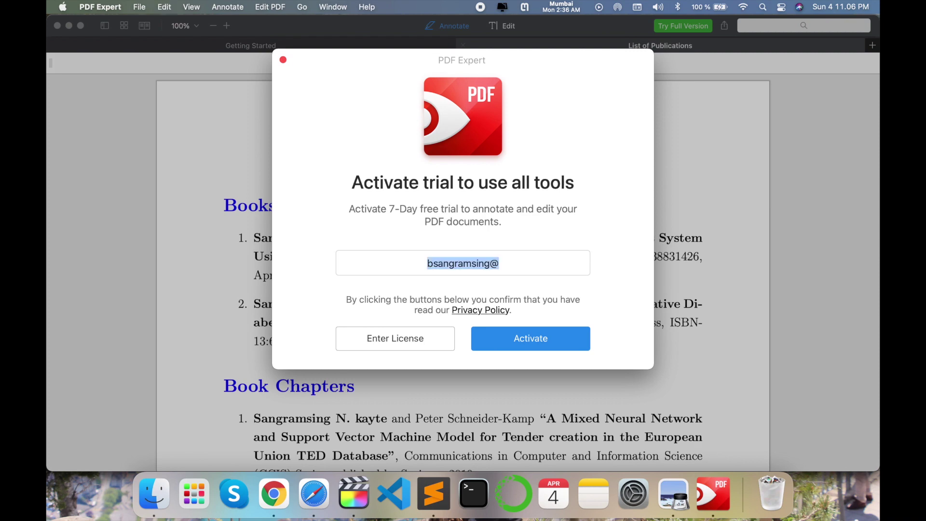
click(475, 290)
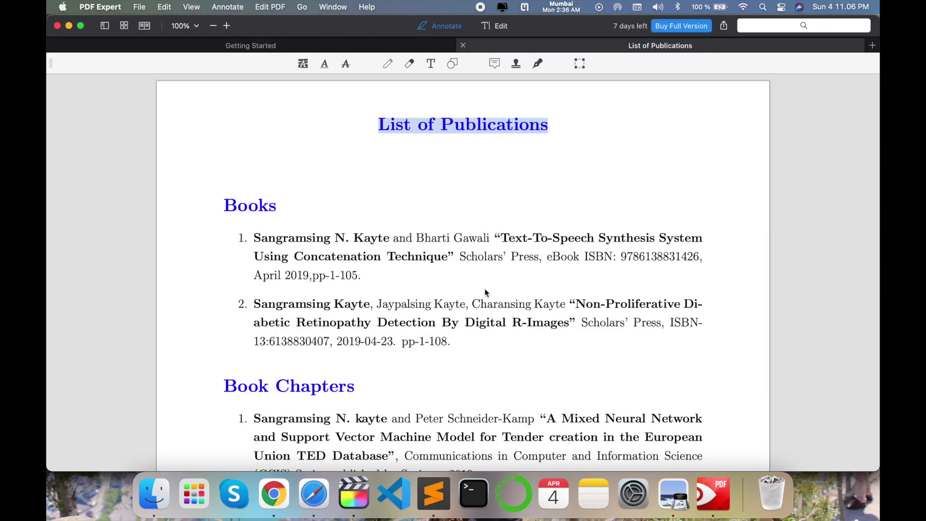
- Highlight the title List of Publications in red
click(303, 65)
click(230, 96)
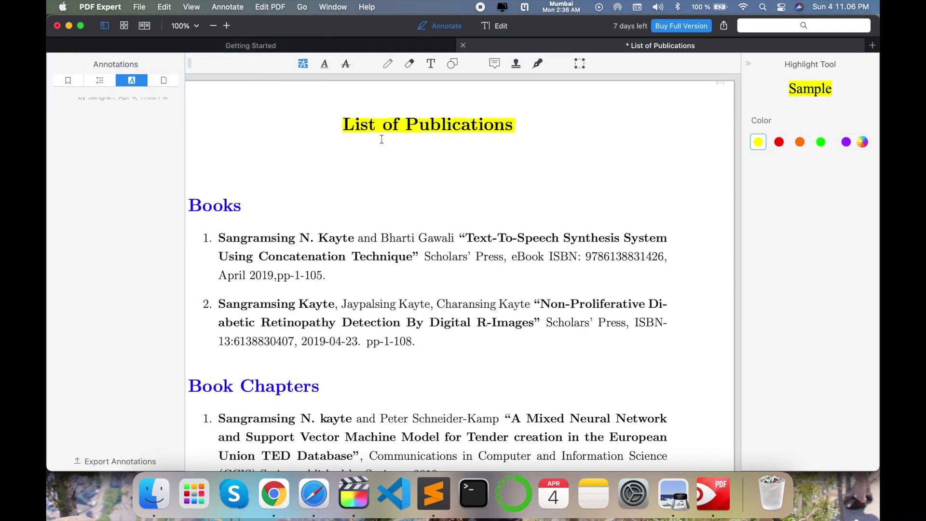
click(775, 144)
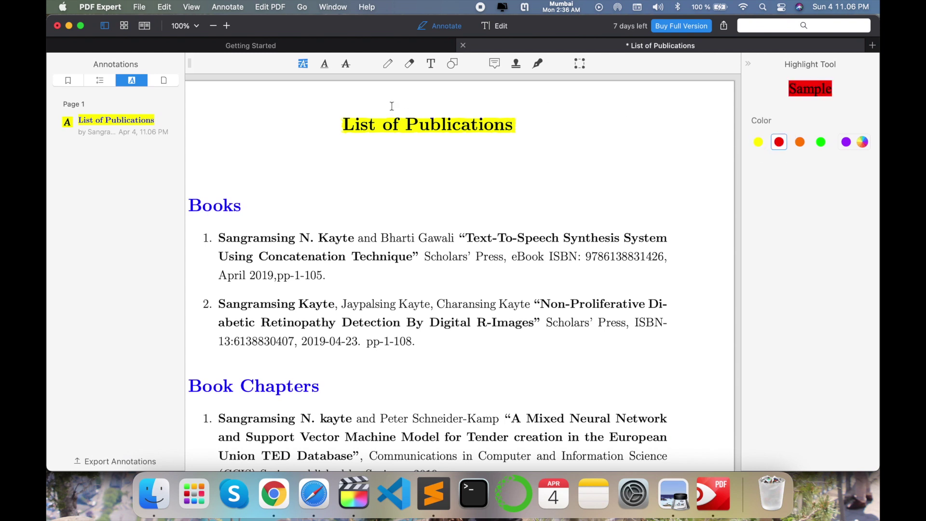
mouse_move(343, 122)
mouse_down()
mouse_move(455, 103)
mouse_move(515, 125)
mouse_up()
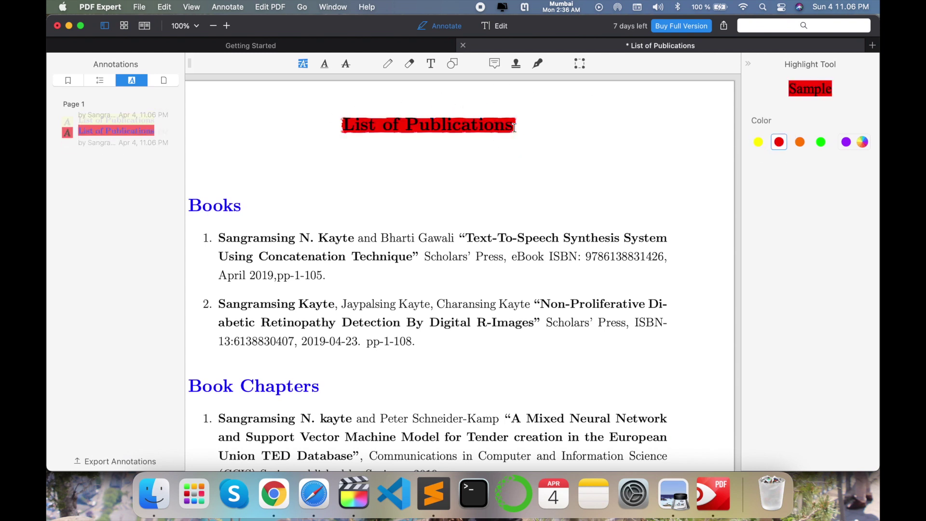
- Add the text 'Hello All its me Research Rocks' below the title in dark blue
click(429, 64)
click(391, 166)
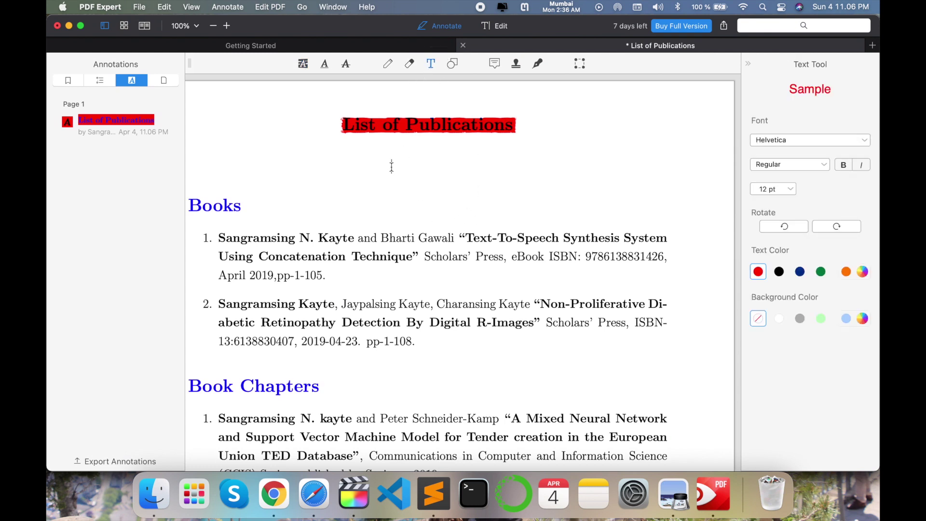
text(Hello All its me Research Rocks)
click(523, 220)
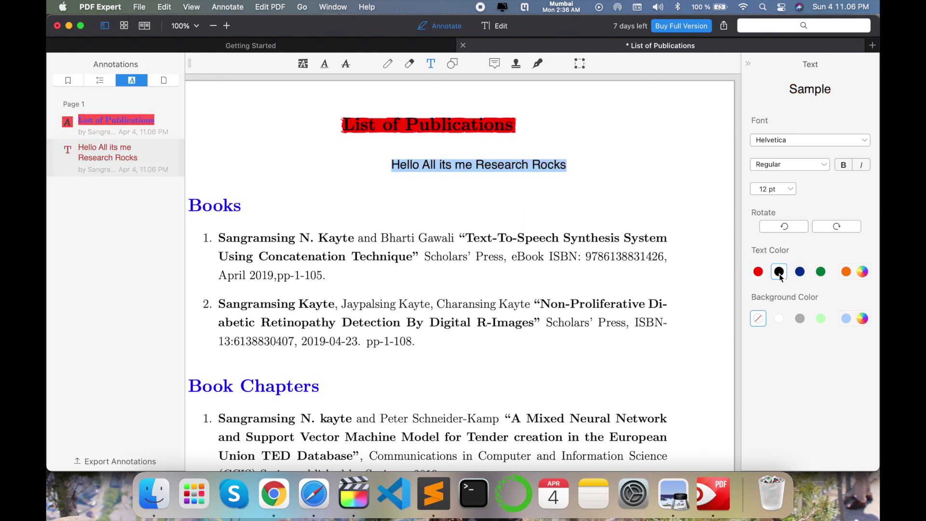
click(779, 271)
click(800, 272)
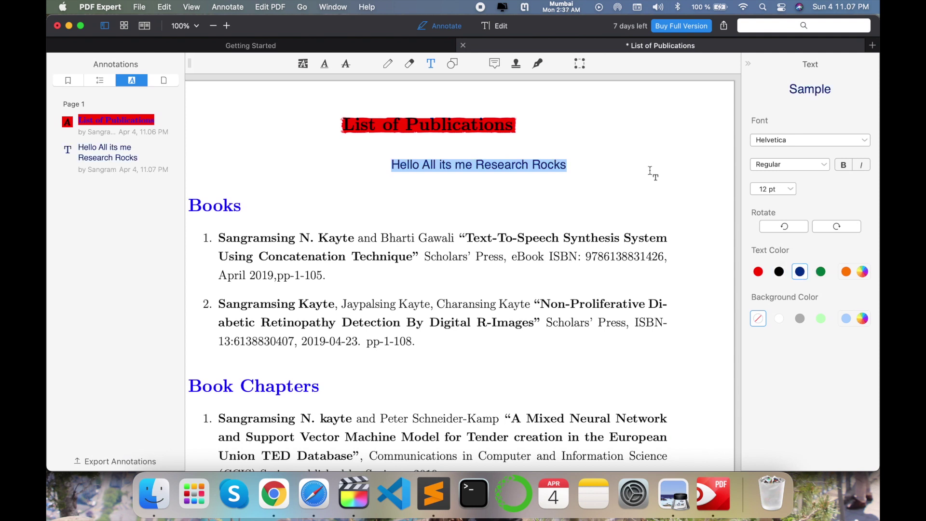
click(452, 63)
- Draw a red rectangle and resize it to frame the whole first Books entry
mouse_move(286, 161)
mouse_down()
mouse_move(356, 204)
mouse_move(225, 205)
mouse_up()
drag(224, 165, 230, 172)
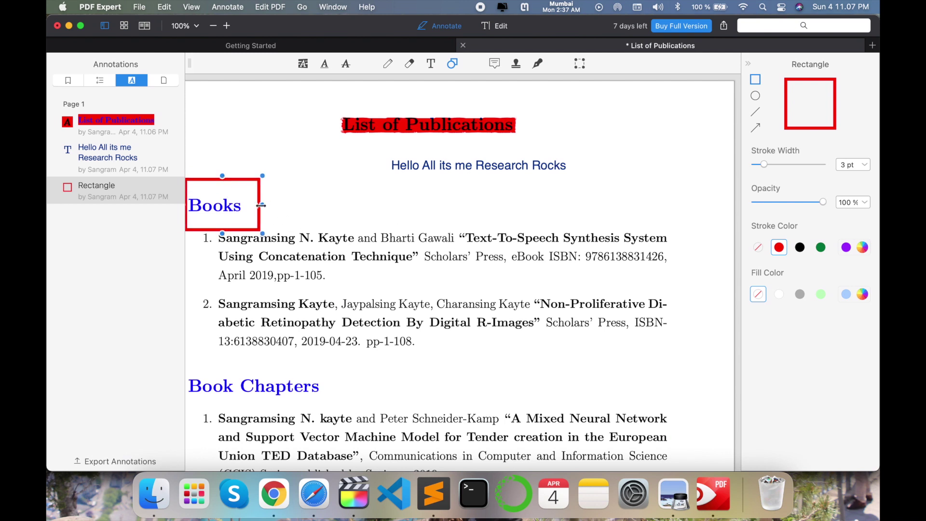
drag(261, 205, 514, 206)
drag(446, 209, 459, 261)
drag(547, 256, 689, 255)
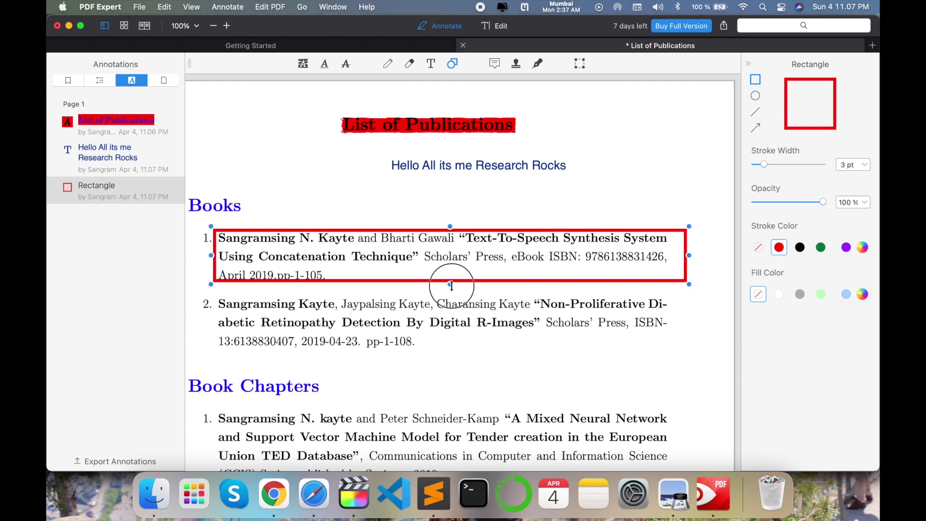
drag(450, 284, 450, 293)
drag(450, 226, 450, 223)
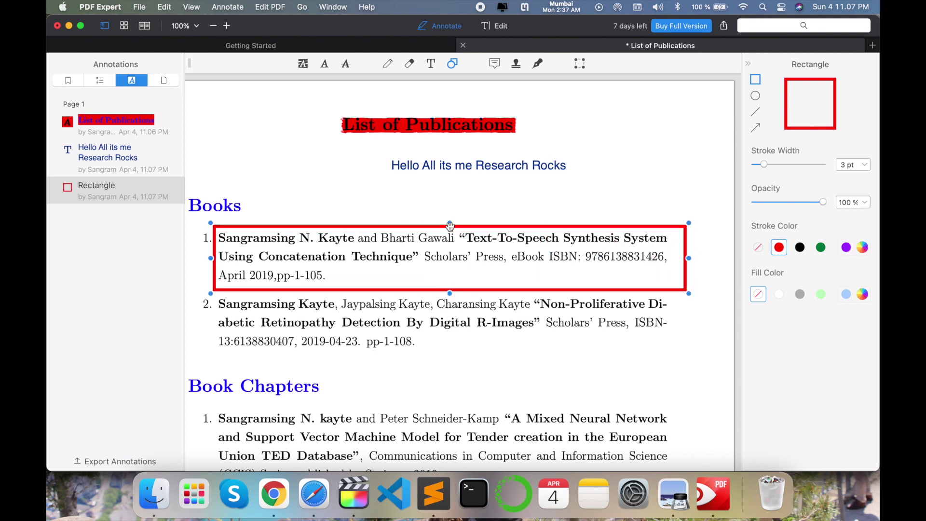
click(409, 63)
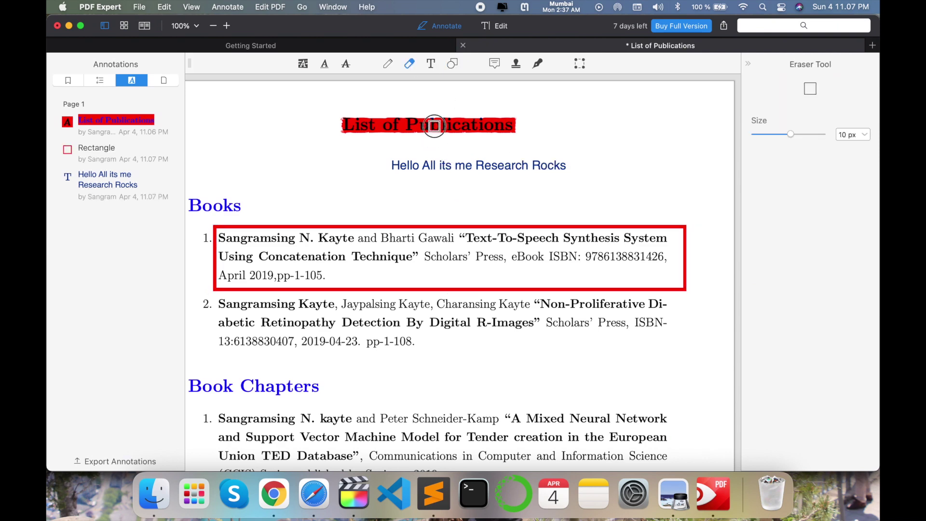
- Stamp APPROVED beside the added text and DRAFT below it, undoing the extra stamps
scroll(490, 151, up, 3)
scroll(491, 151, down, 1)
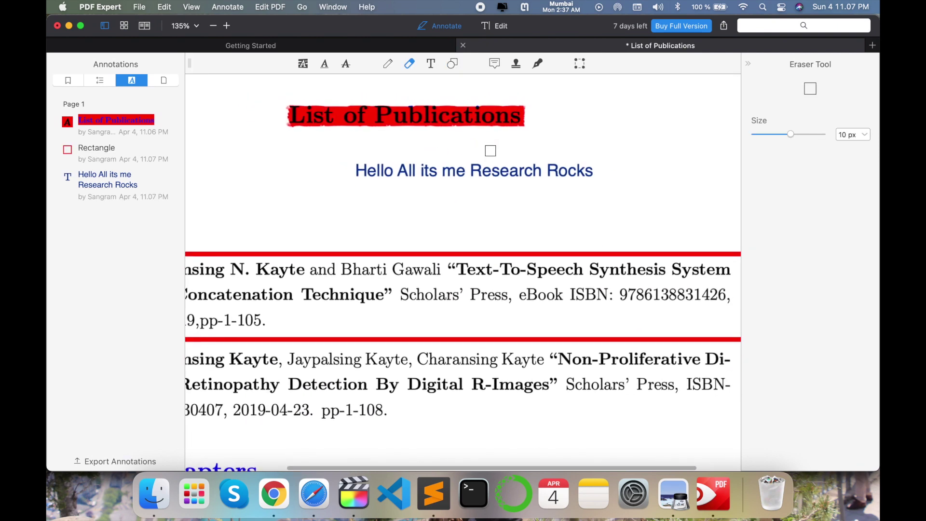
click(516, 63)
click(619, 215)
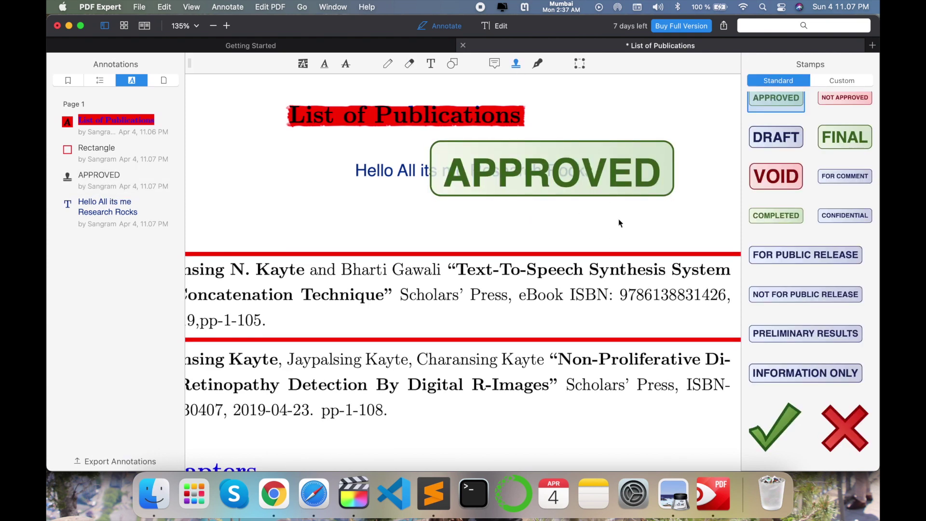
click(511, 201)
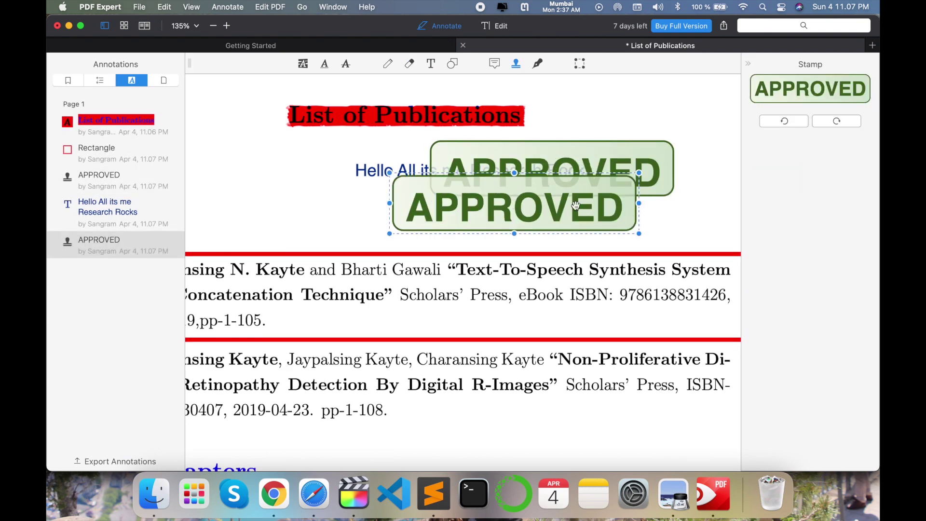
key(super+z)
click(581, 170)
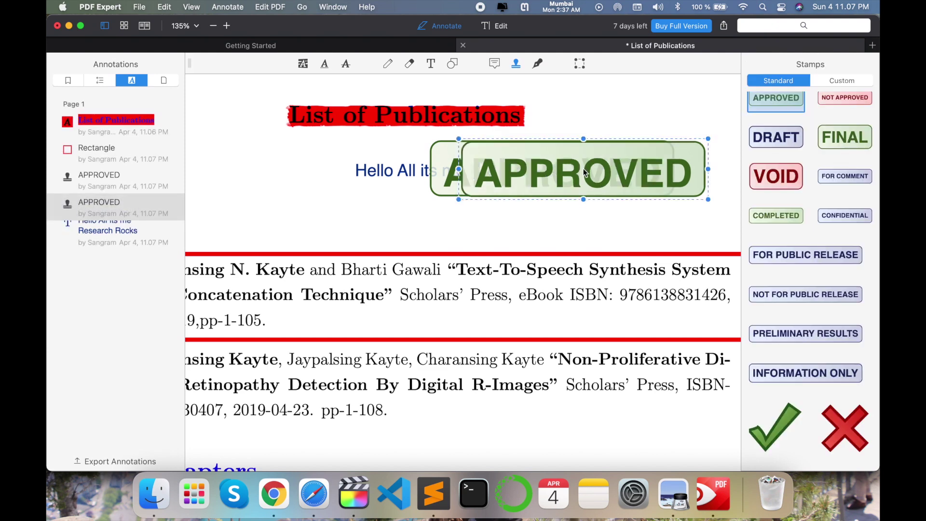
key(super+z)
click(602, 227)
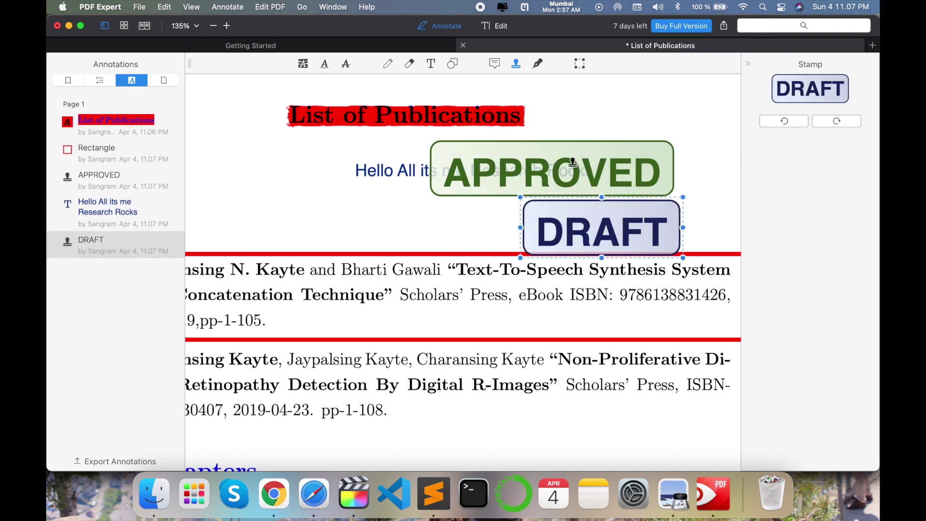
- Place a FINAL stamp left of DRAFT, then delete it
scroll(572, 162, left, 2)
scroll(762, 243, down, 3)
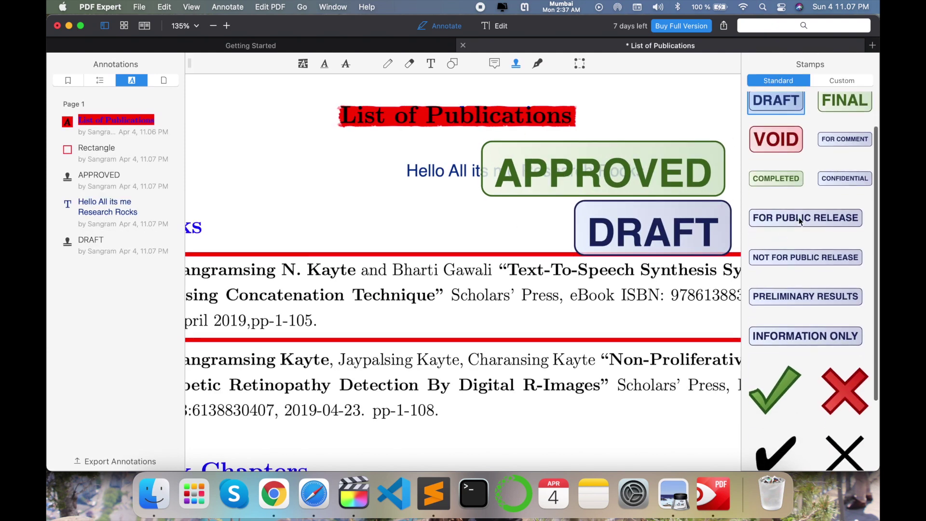
scroll(815, 216, down, 1)
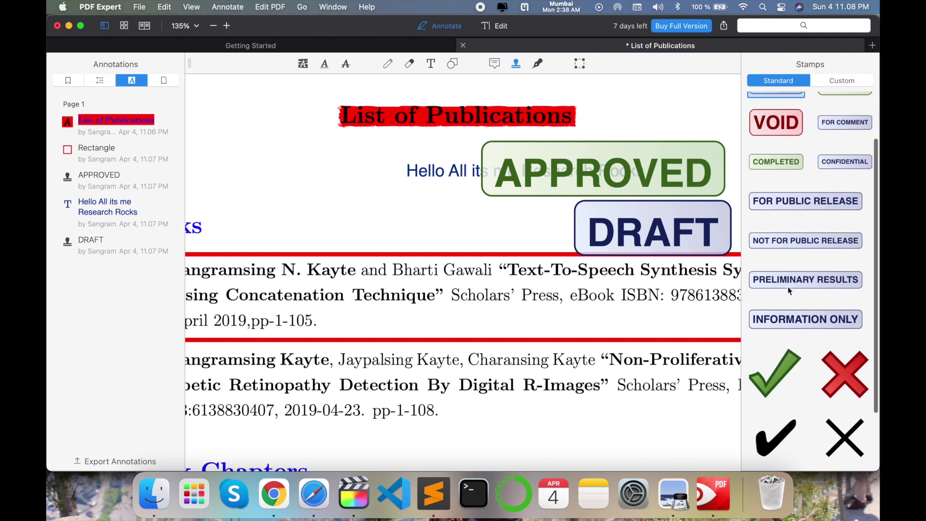
scroll(788, 287, up, 4)
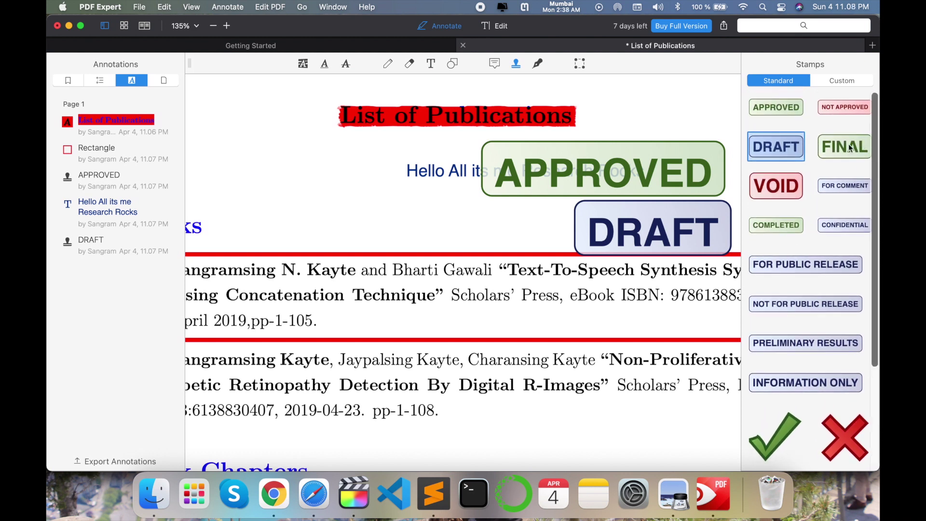
click(849, 151)
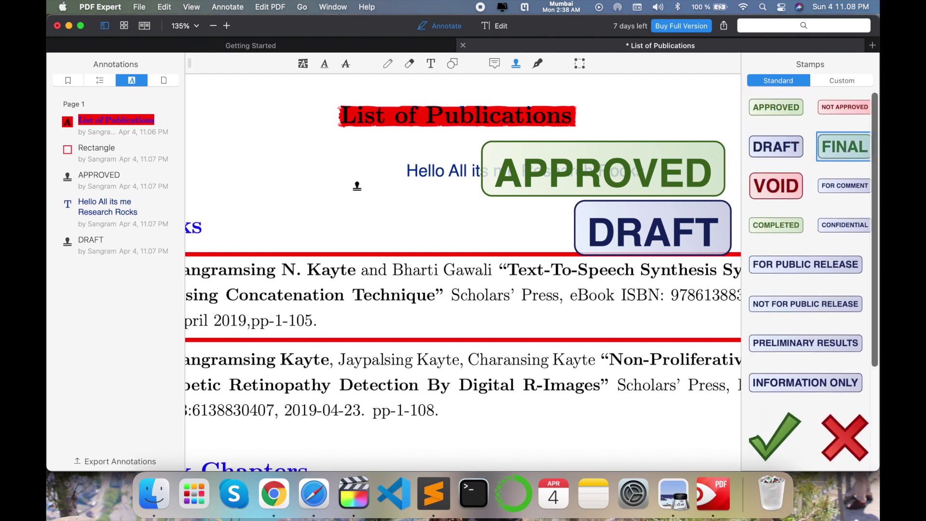
click(326, 222)
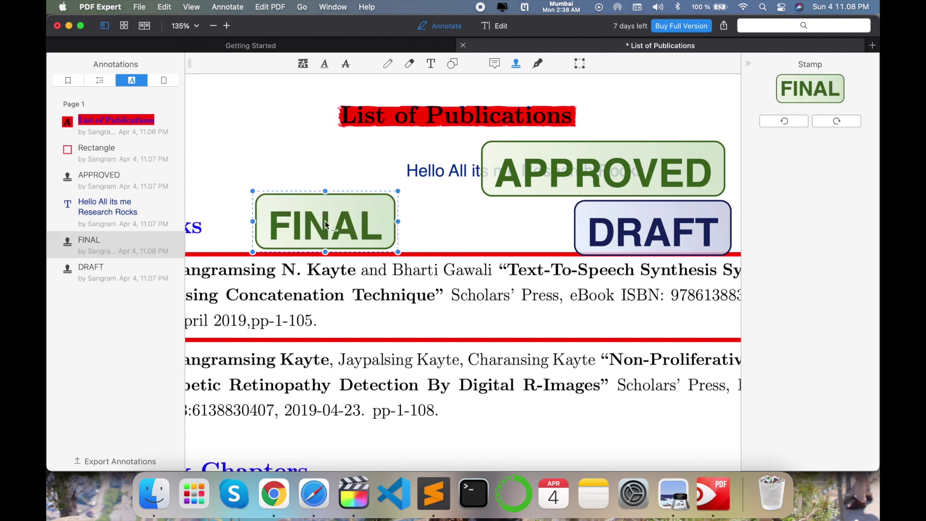
key(Delete)
click(515, 66)
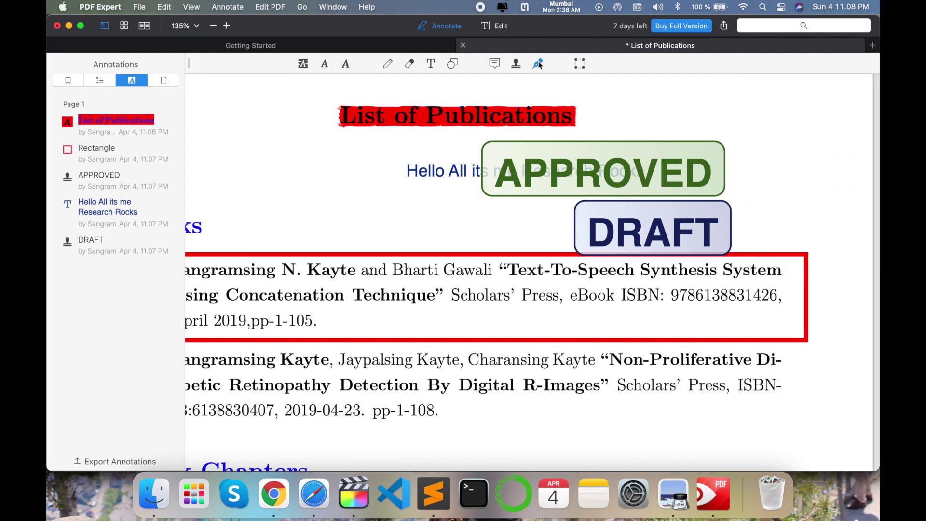
- Create a new typed signature with the user's name
click(538, 64)
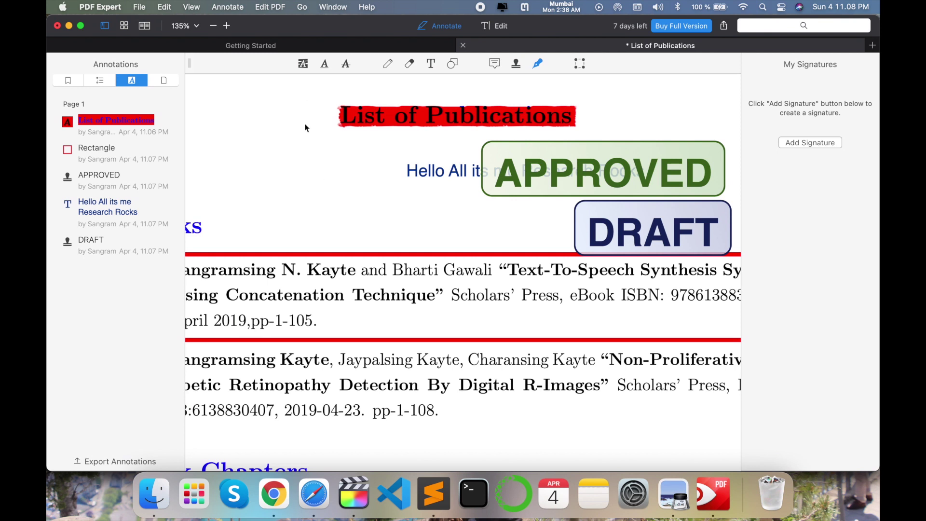
click(806, 141)
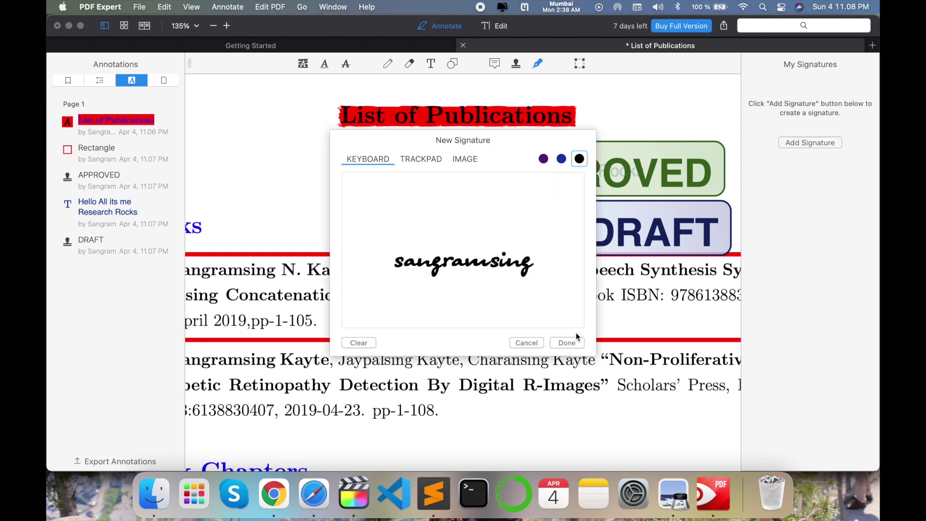
click(567, 342)
- Sign the page below the title and again below the second Books entry
click(810, 110)
click(437, 195)
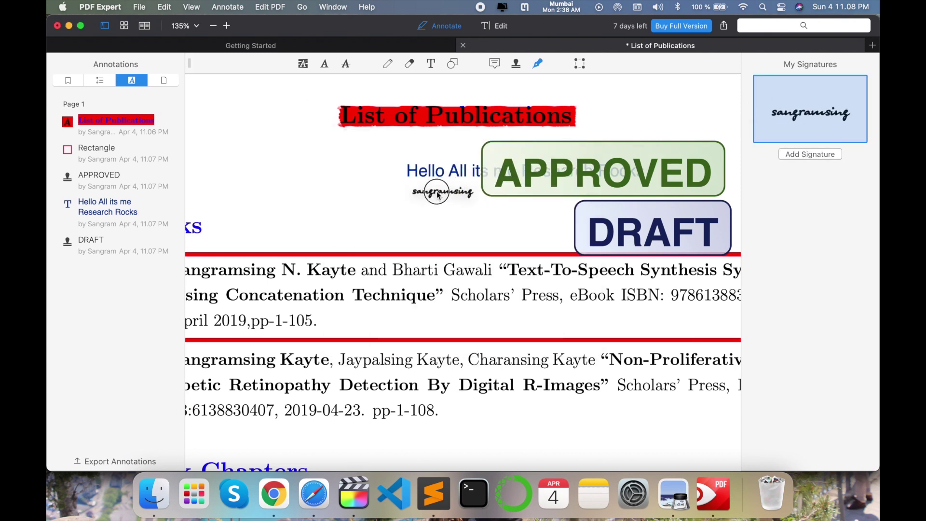
click(370, 211)
click(285, 206)
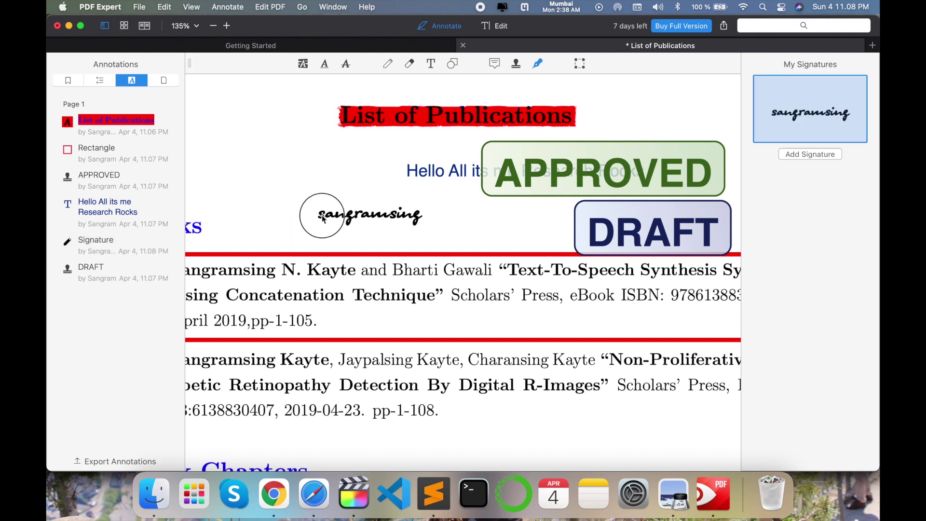
click(309, 209)
drag(336, 205, 540, 428)
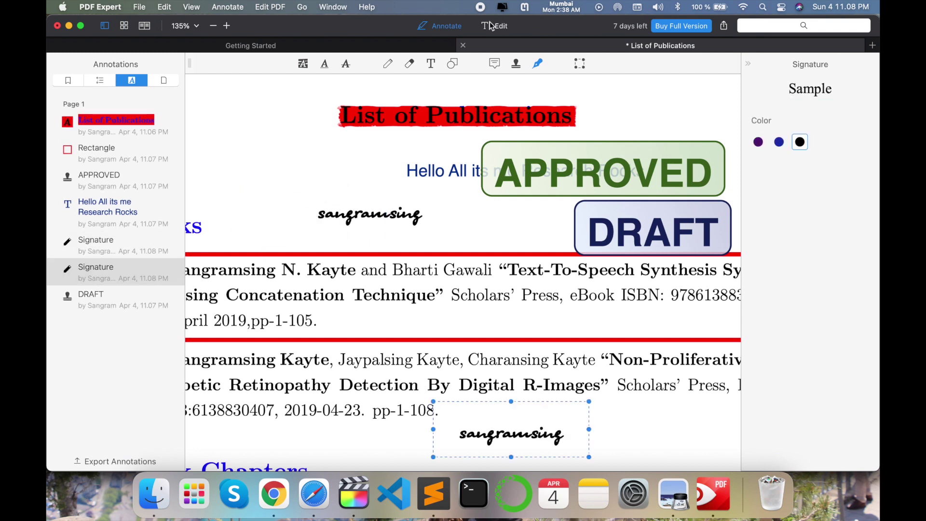
- Select part of the first Books entry's text and delete it
click(580, 63)
drag(383, 289, 528, 323)
key(Delete)
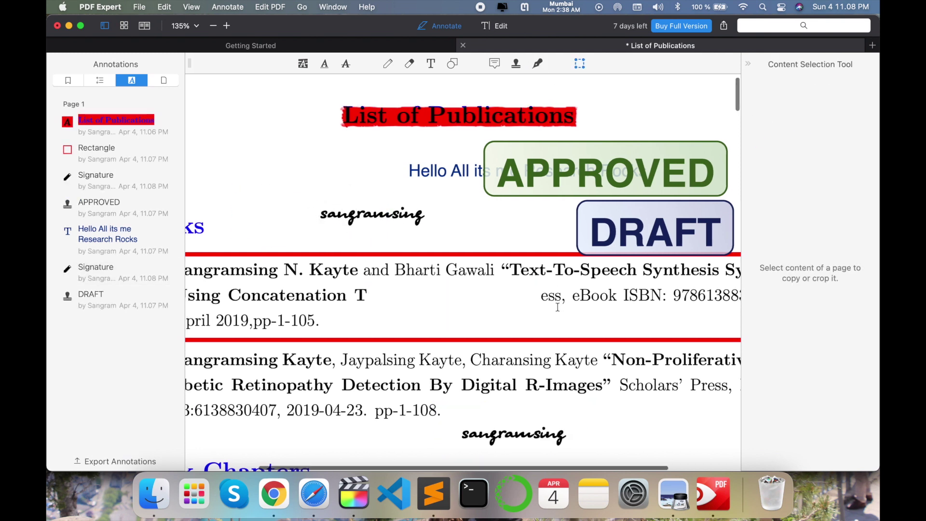
- Erase the leftover text below the first book entry
scroll(557, 307, left, 3)
drag(470, 287, 253, 331)
key(Delete)
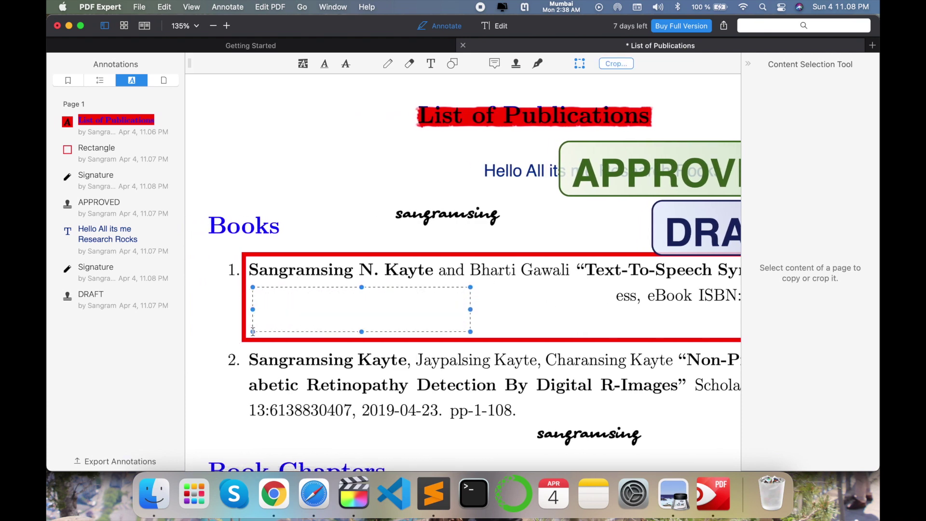
- Erase the Book Chapters heading from the page
scroll(231, 270, down, 5)
drag(204, 225, 441, 261)
key(Delete)
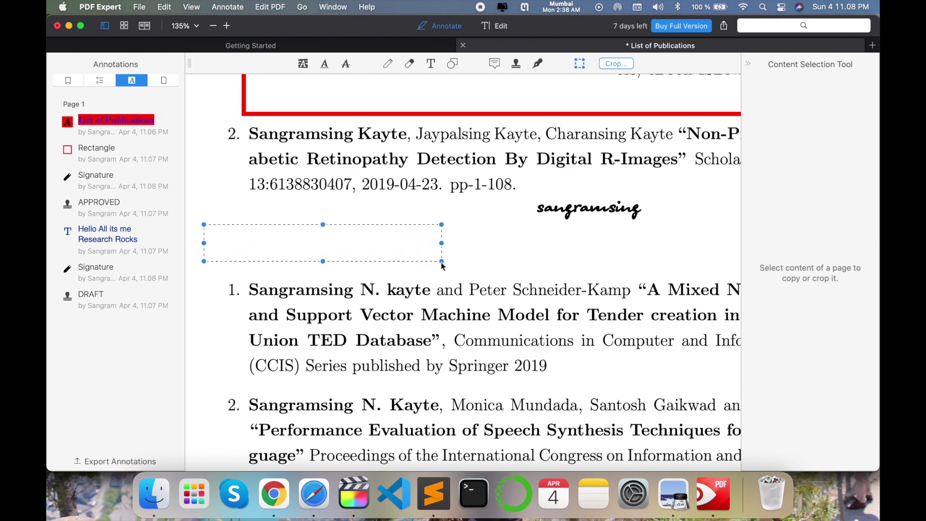
scroll(412, 328, up, 5)
- Add a sticky note reading 'Hi' and move it beside the Books heading
key(super+alt+n)
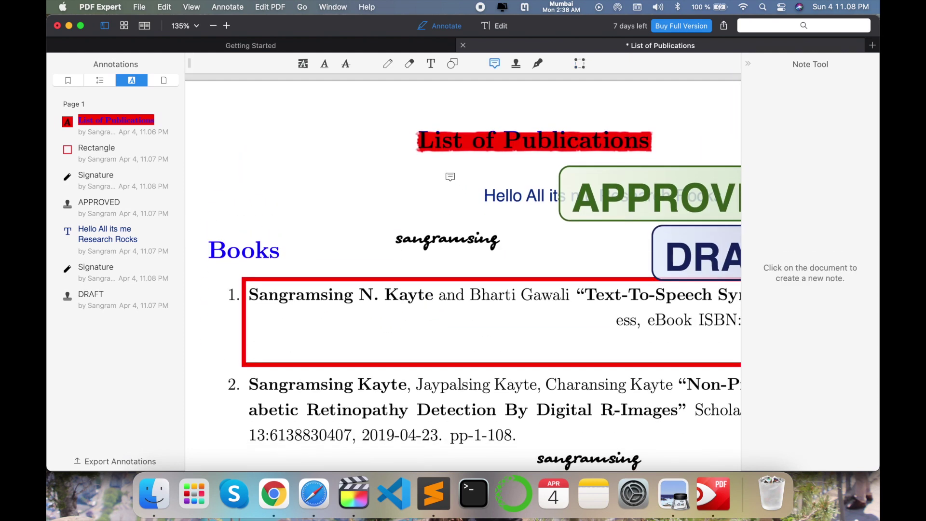
click(400, 144)
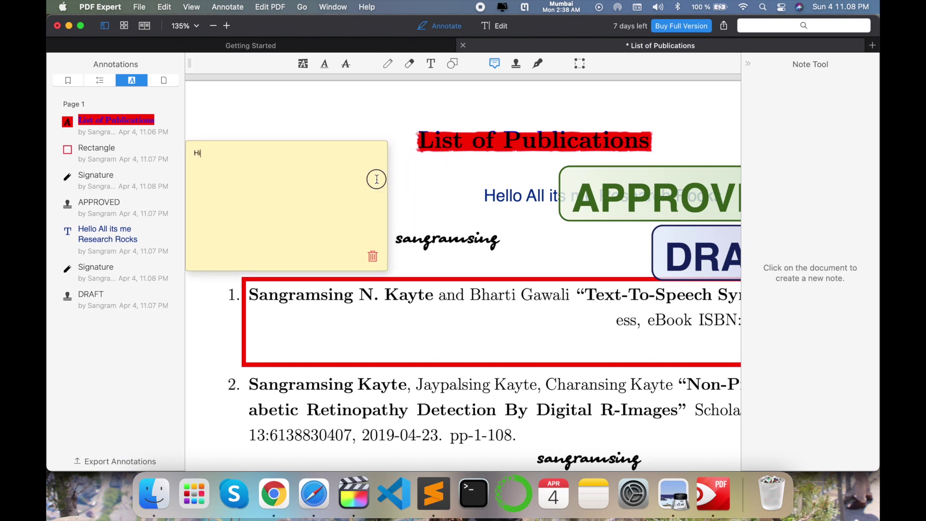
click(457, 194)
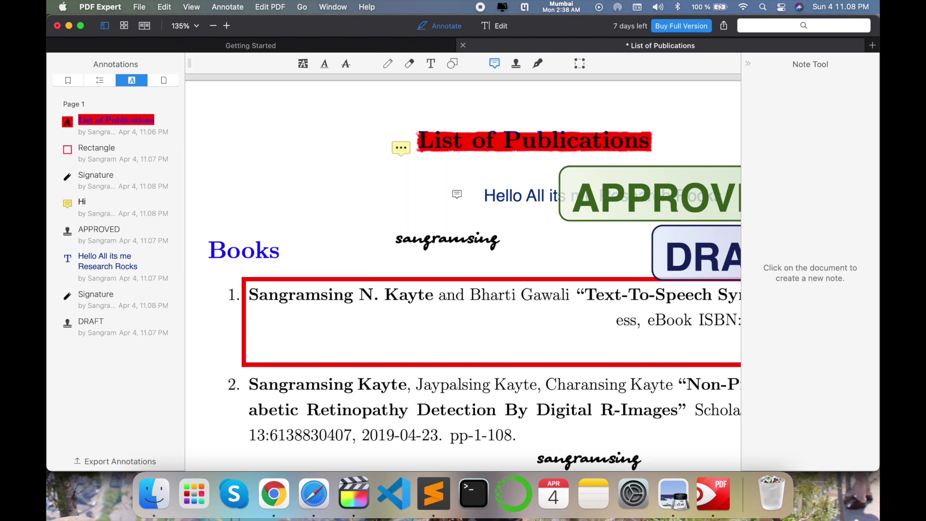
click(403, 151)
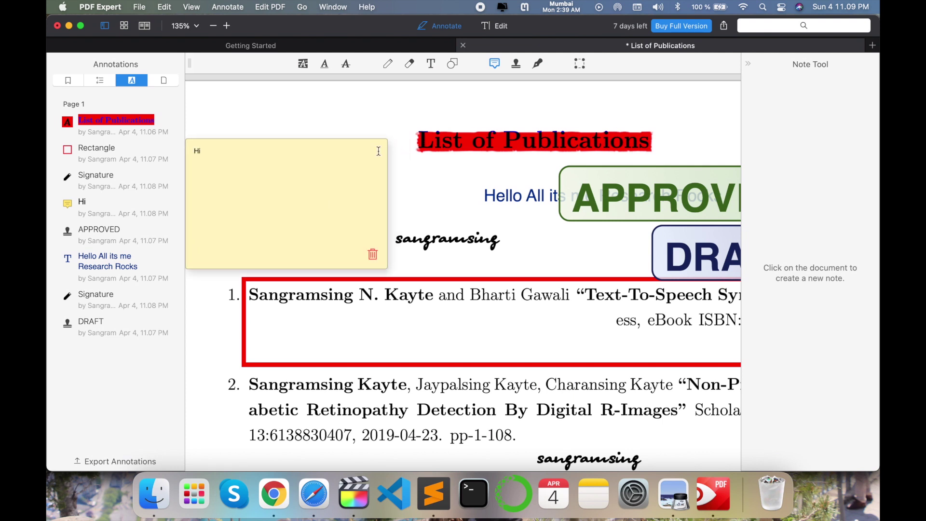
drag(418, 179, 273, 241)
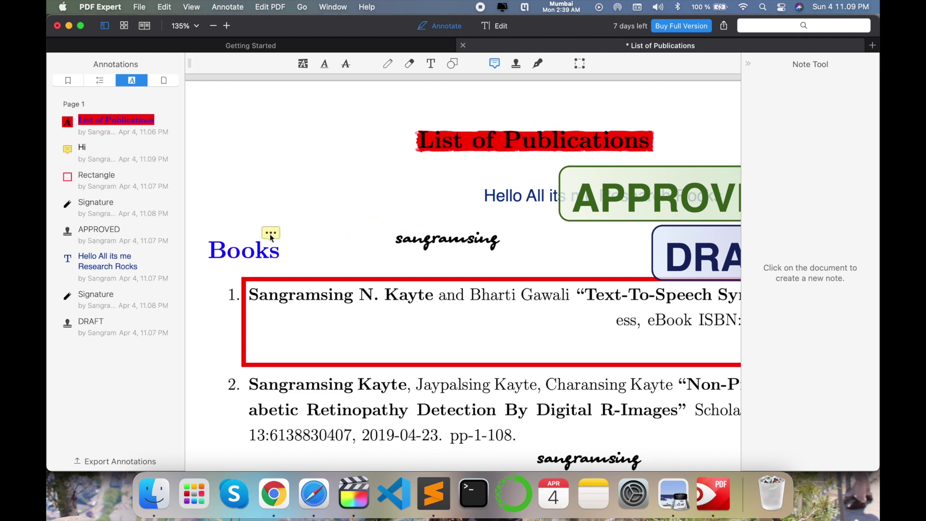
click(272, 237)
- Strike out the second book entry, the first chapter entry and the Union TED Database line
click(478, 127)
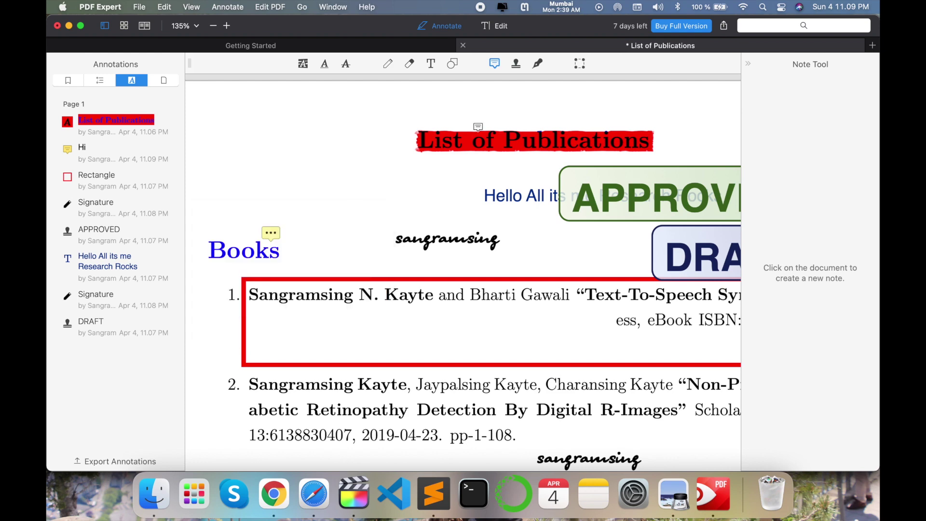
click(346, 65)
scroll(403, 326, down, 5)
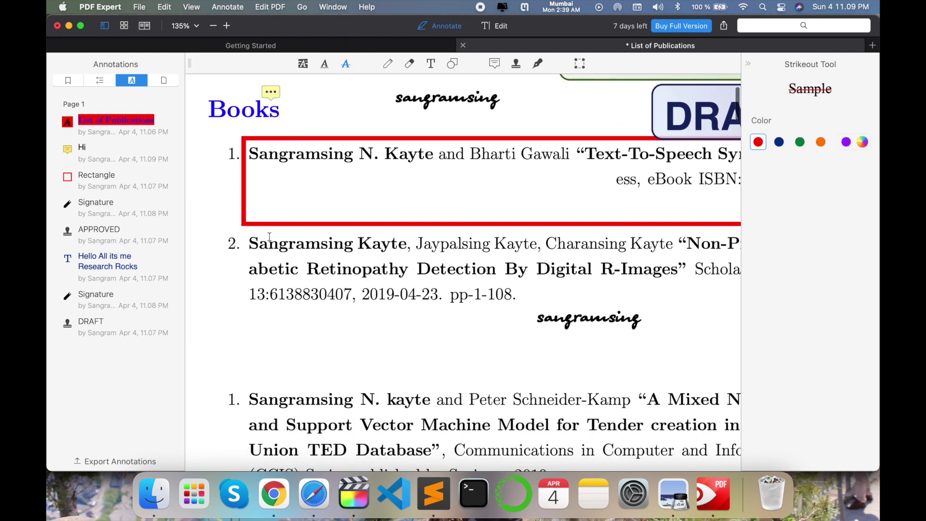
mouse_move(249, 245)
mouse_down()
mouse_move(600, 245)
mouse_move(516, 295)
mouse_up()
scroll(516, 295, down, 2)
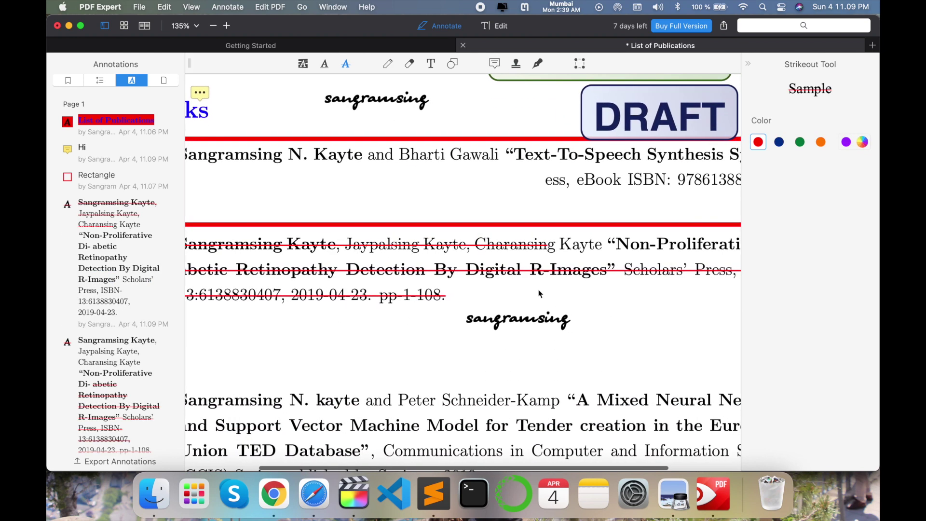
scroll(538, 291, down, 2)
scroll(539, 291, down, 2)
scroll(539, 290, left, 3)
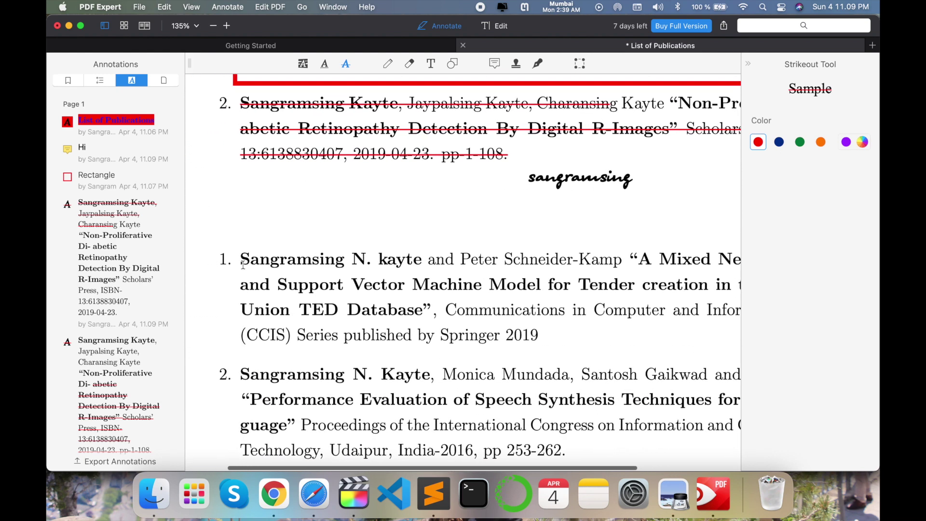
drag(220, 258, 706, 285)
drag(237, 311, 623, 314)
scroll(624, 314, up, 2)
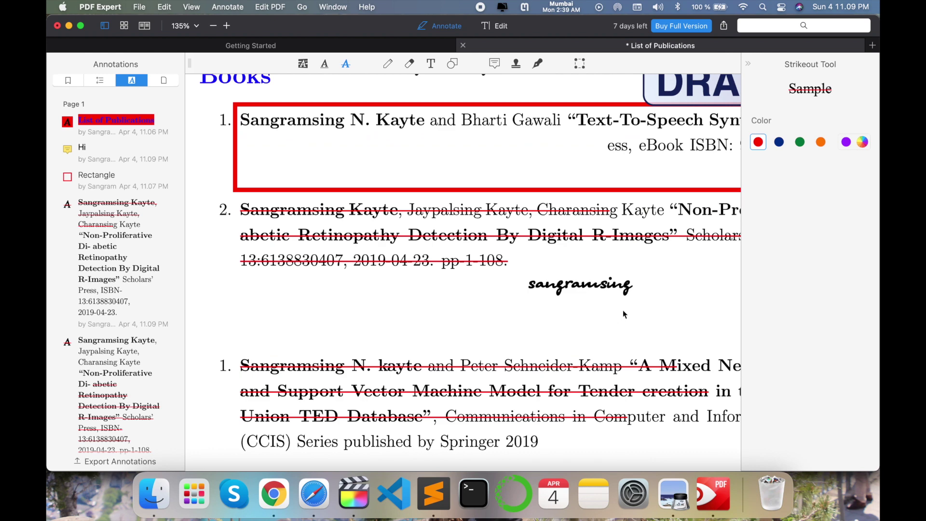
scroll(623, 314, up, 3)
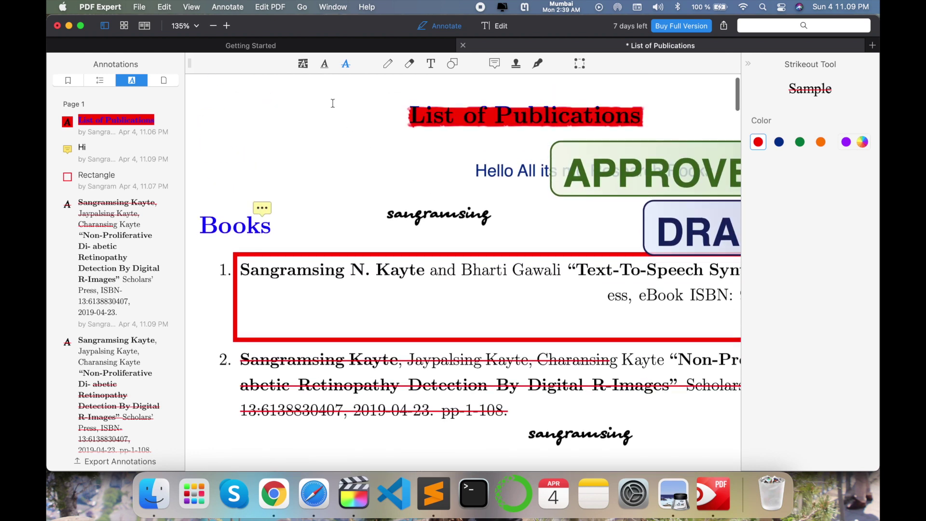
- Underline Books, the Technology, Udaipur, India-2016 line and the Blood Vessels phrase
click(323, 64)
drag(203, 231, 322, 231)
scroll(321, 236, down, 5)
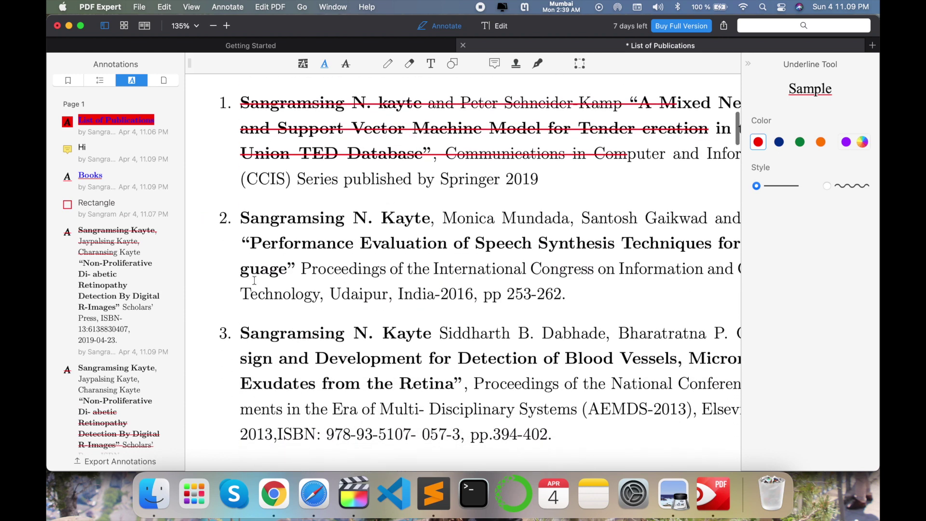
click(241, 297)
drag(241, 297, 630, 301)
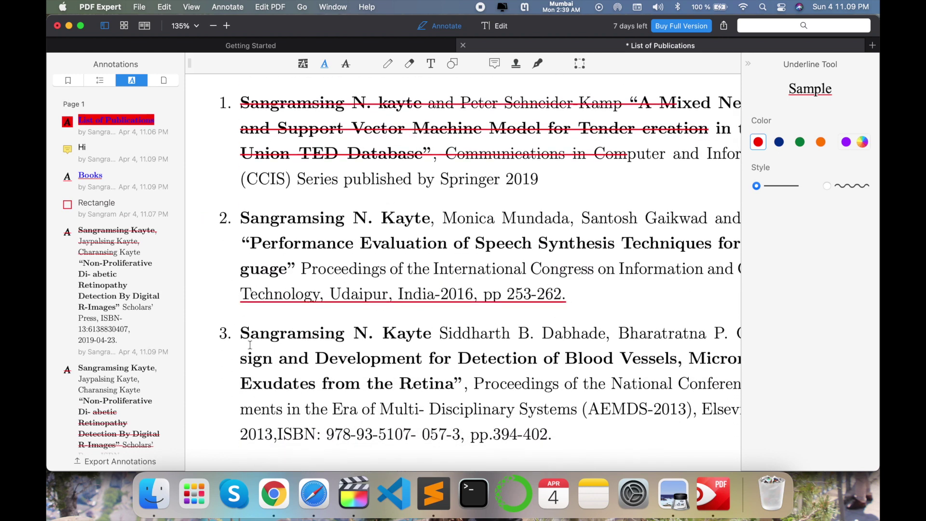
drag(543, 338, 782, 344)
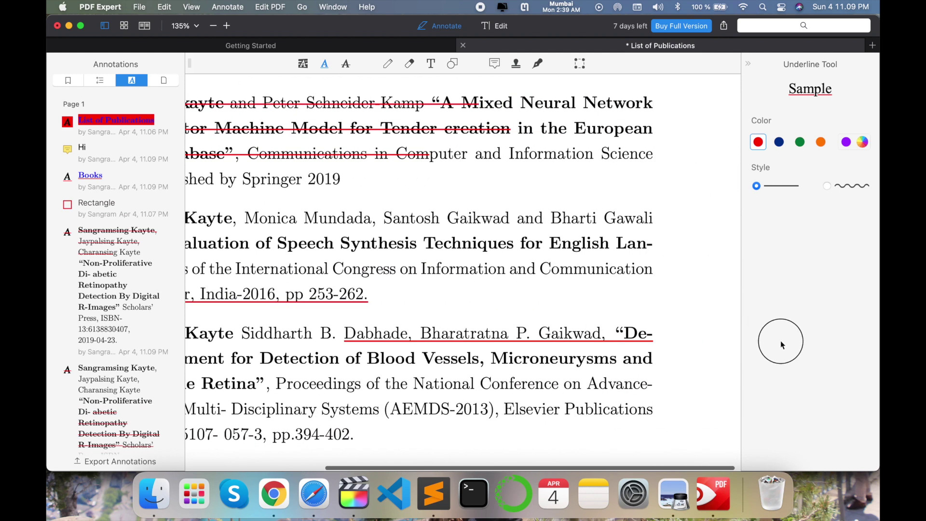
drag(391, 369, 635, 366)
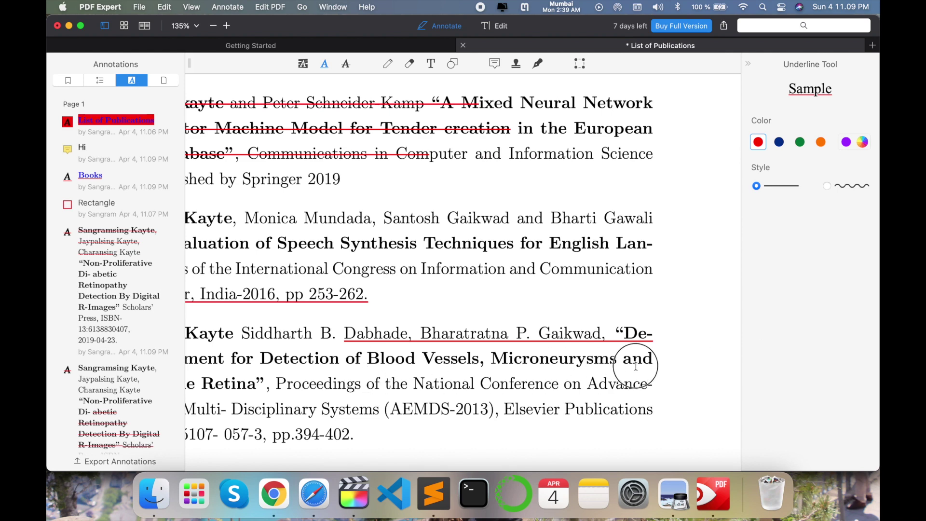
drag(367, 366, 733, 366)
scroll(477, 285, left, 6)
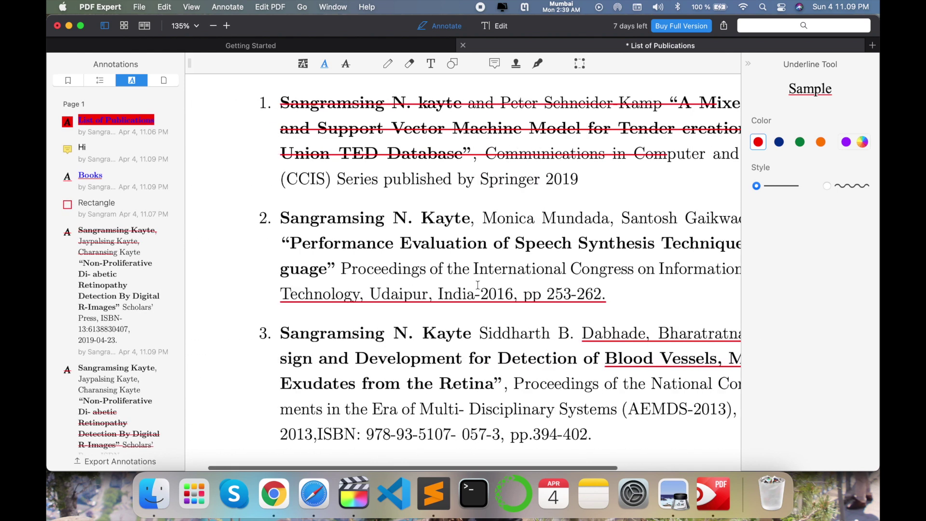
- Save the annotated List of Publications and close its PDF Expert window
click(139, 7)
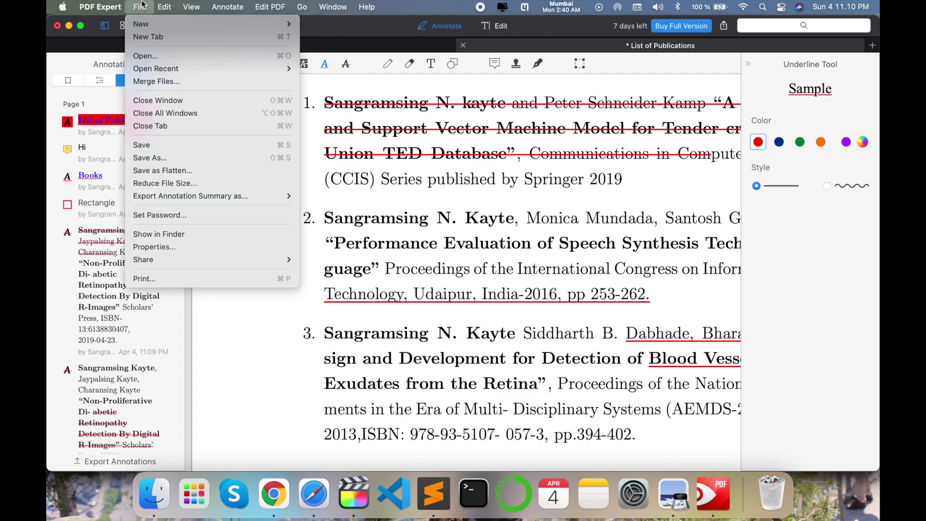
click(168, 146)
click(57, 25)
click(501, 282)
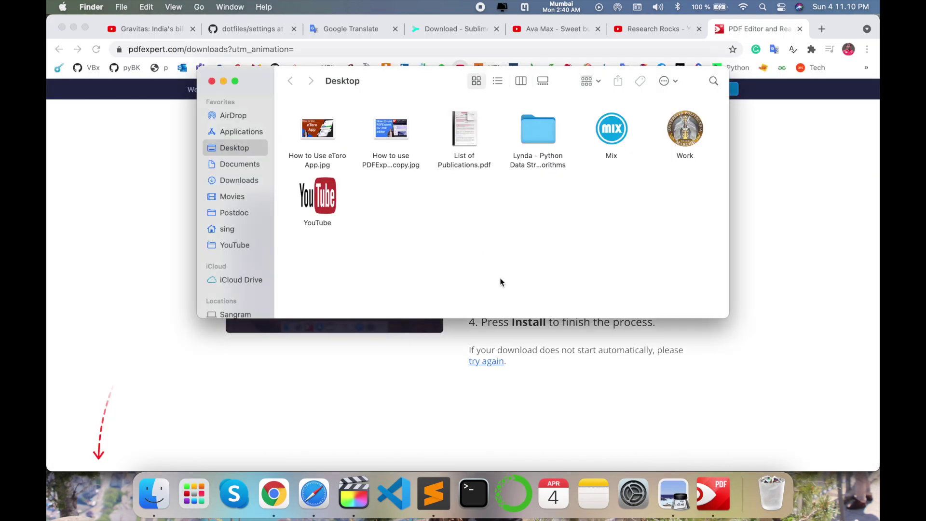
- Reopen List of Publications.pdf from the Desktop to check the saved annotations
double_click(465, 134)
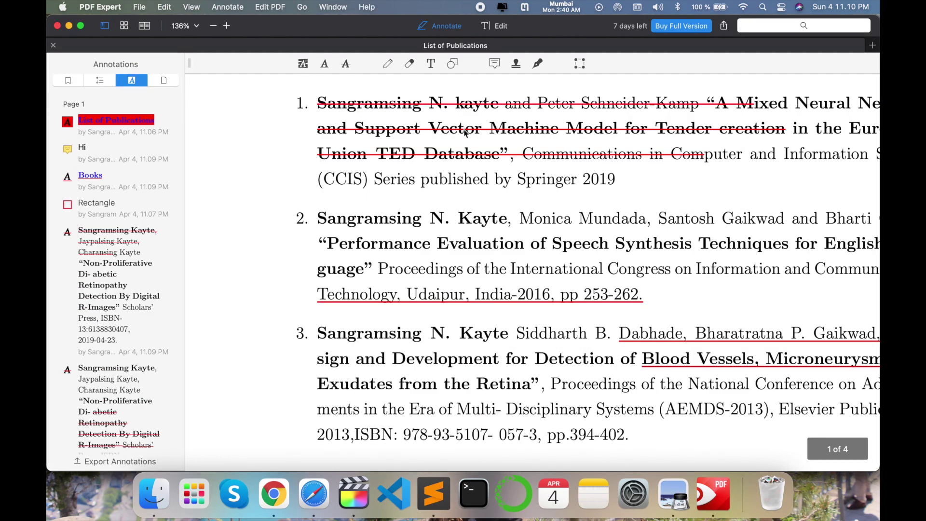
scroll(465, 131, up, 10)
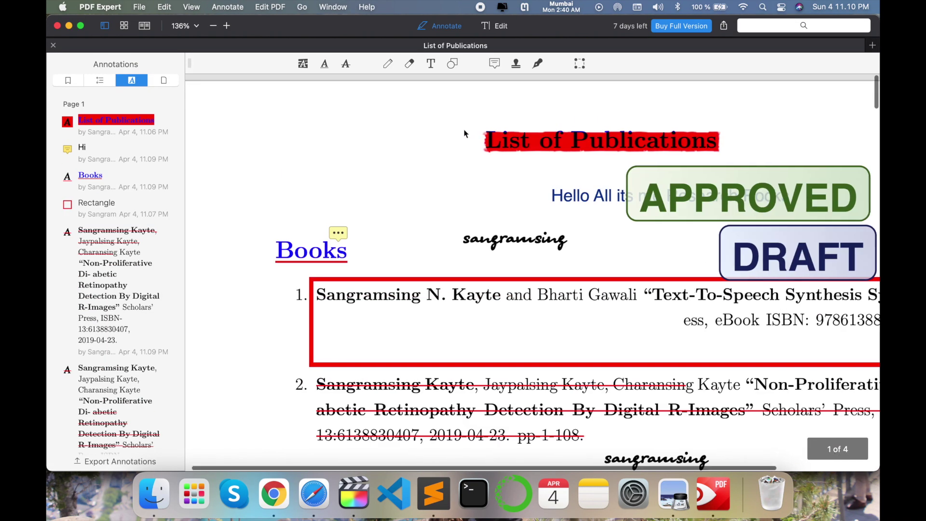
scroll(465, 130, right, 3)
scroll(464, 130, right, 1)
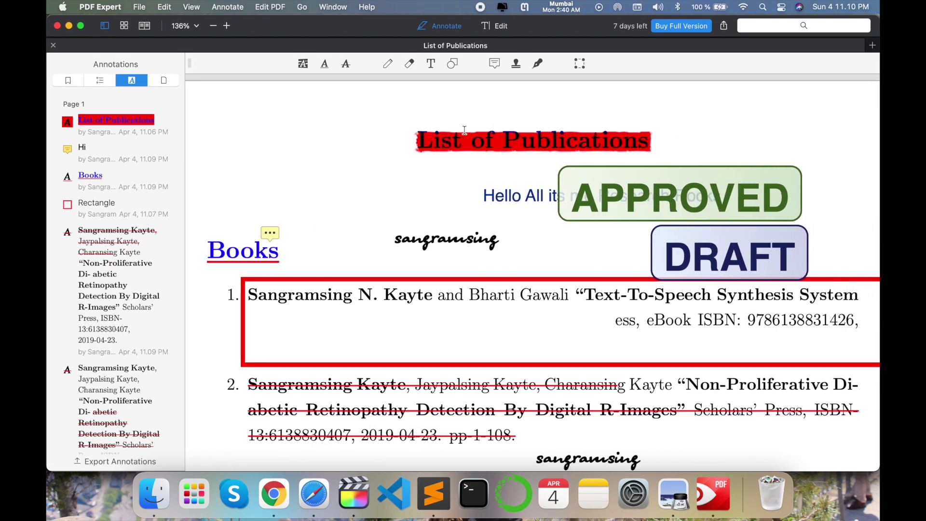